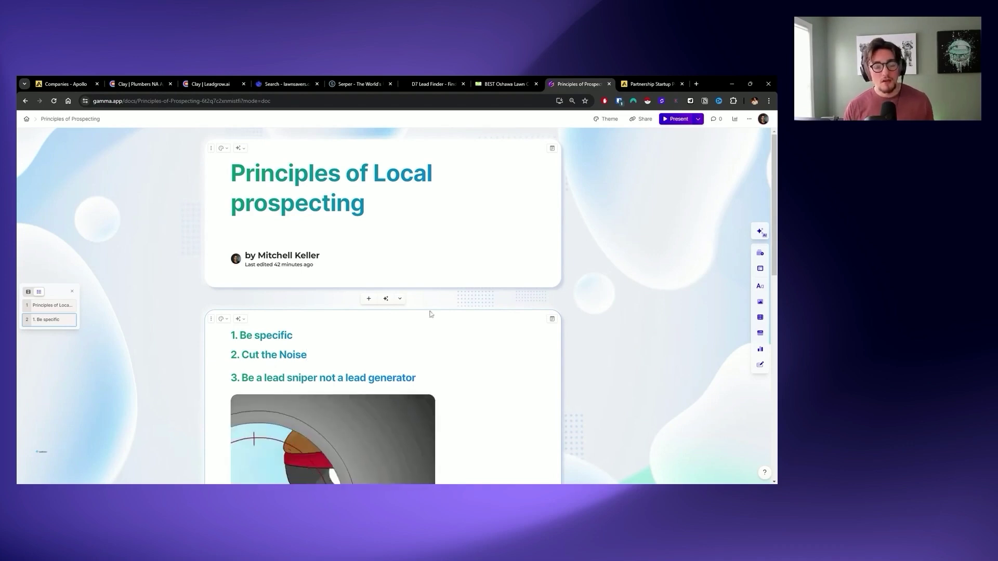
Step: Briefly highlight and deselect text in the Cut the Noise and third points of the Gamma doc
key("shift+Home")
key("End")
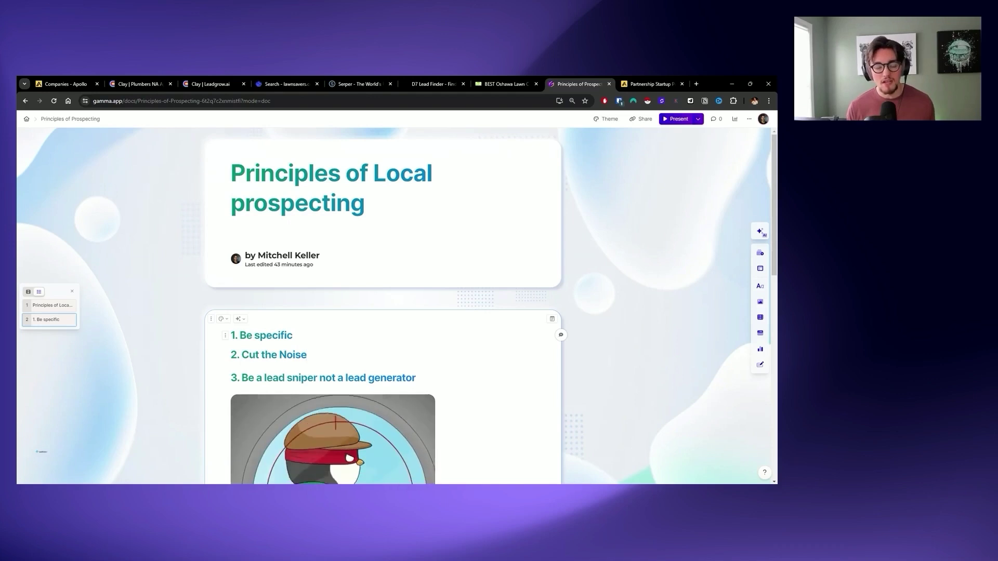
scroll(379, 312, "down", 2)
left_click_drag(416, 259, 242, 259)
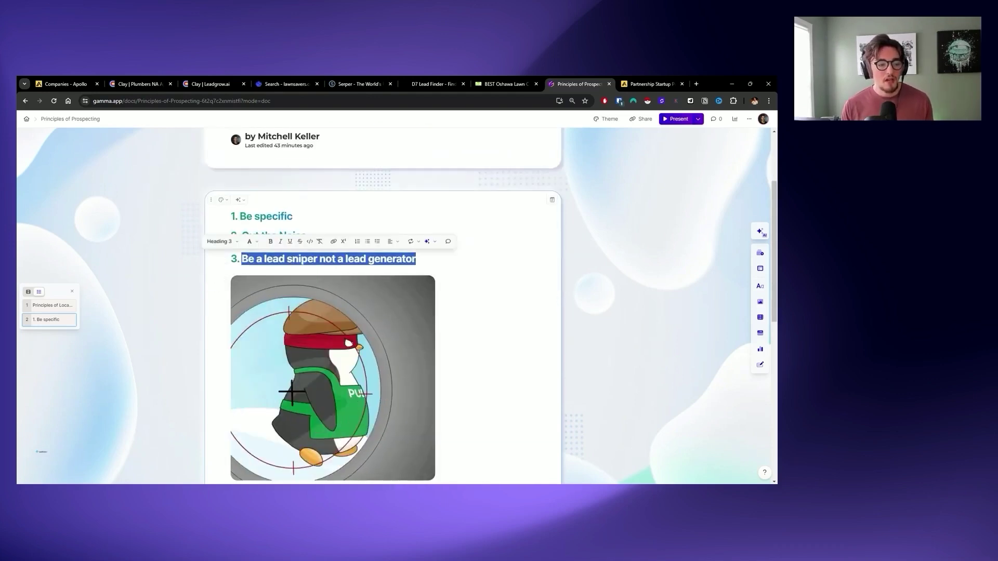
left_click(439, 252)
scroll(439, 252, "down", 1)
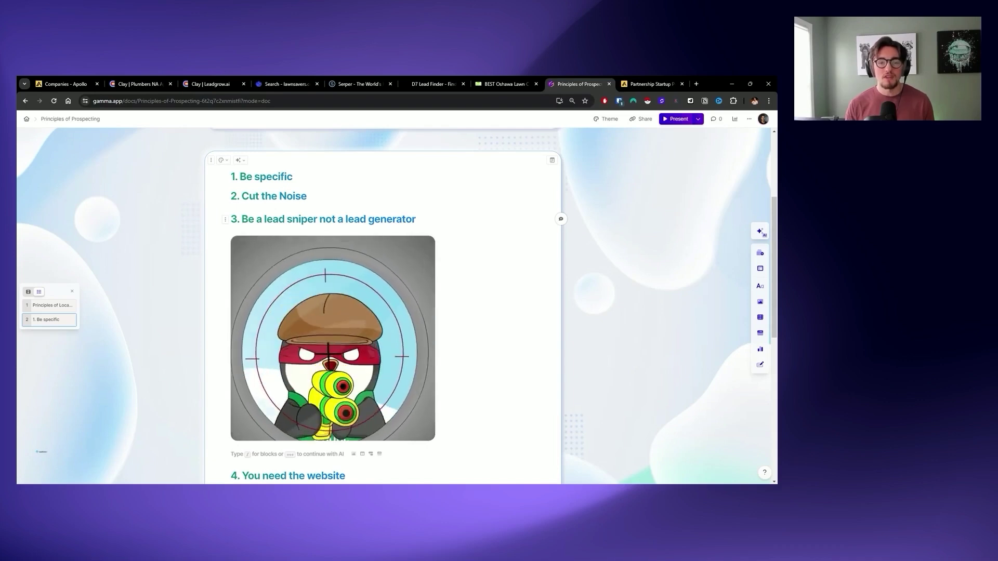
Step: Scroll down to the map embed and start typing 'Pa' for Palo Alto in its location field
scroll(418, 282, "down", 3)
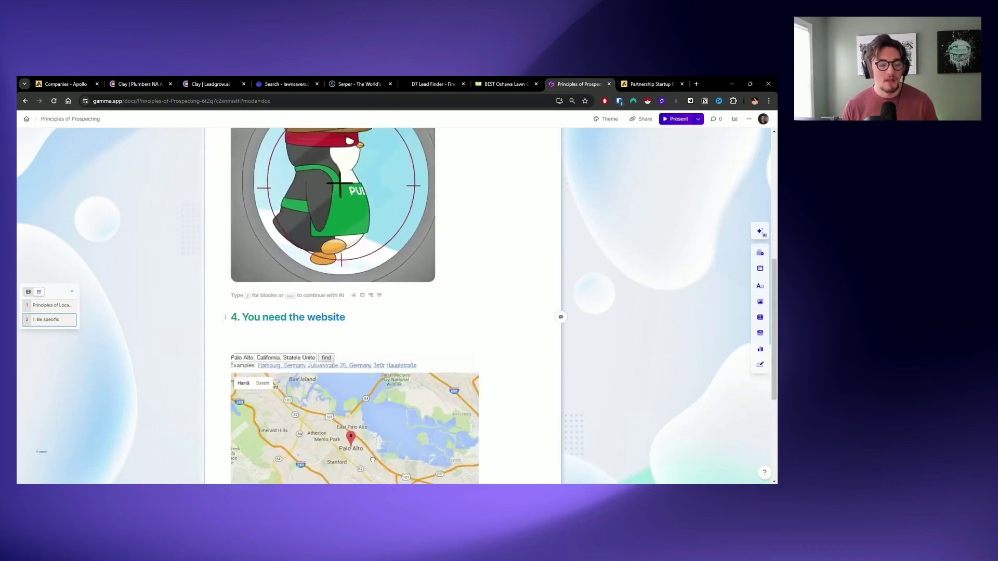
scroll(370, 443, "down", 3)
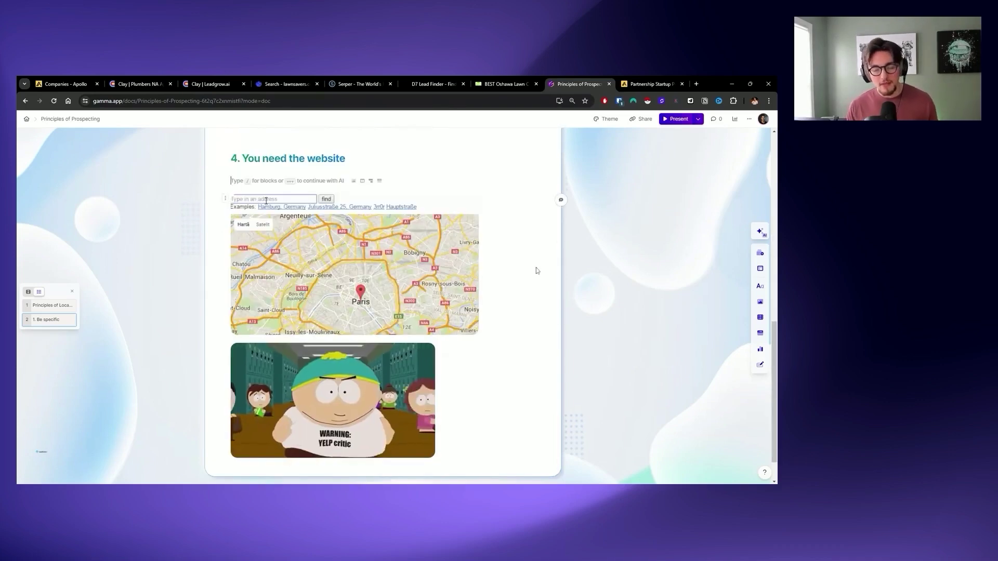
left_click(266, 201)
type("Palo A")
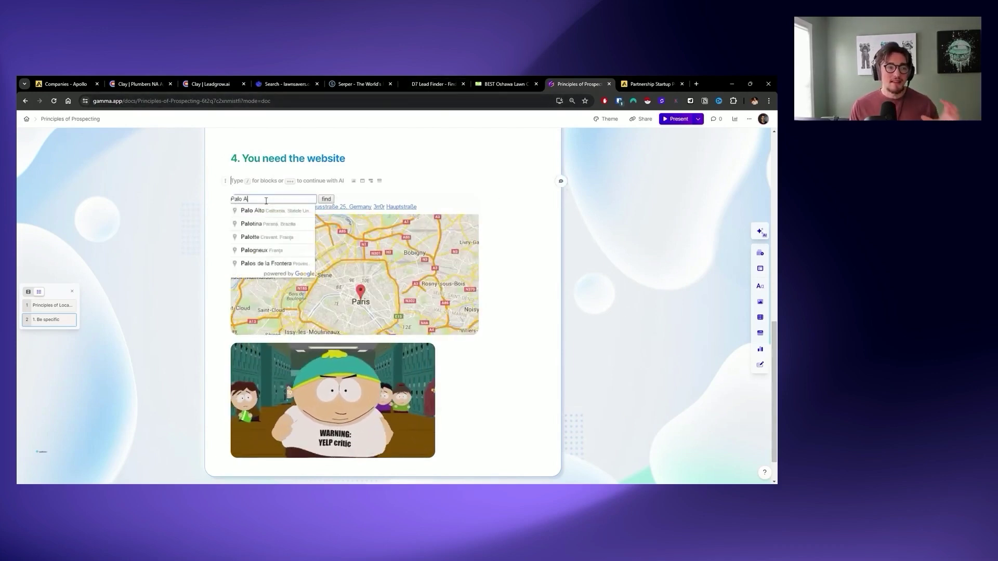
Step: In Clay's Google Maps search, pan around Austin and continue with the lawn care query
left_click(207, 87)
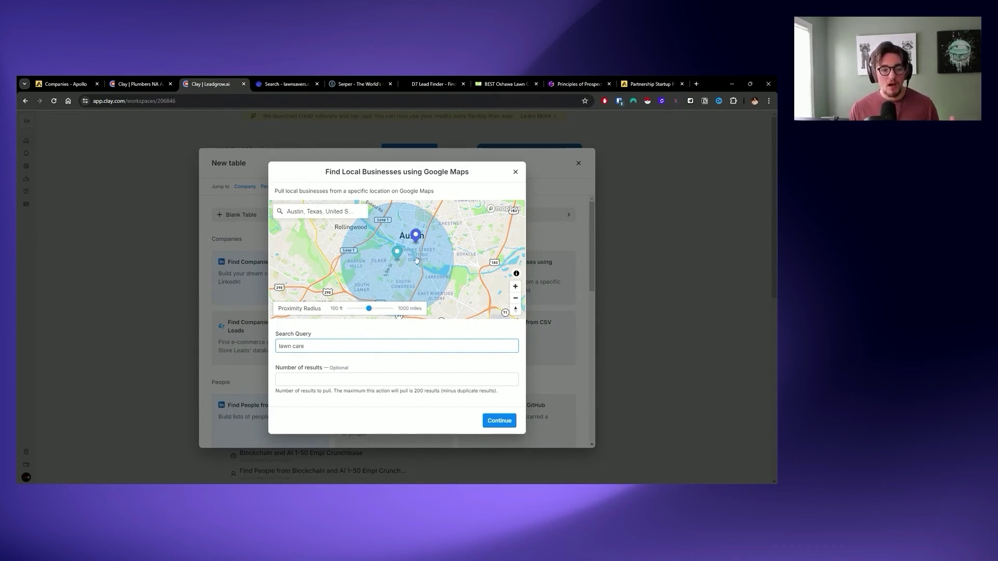
left_click_drag(410, 251, 397, 276)
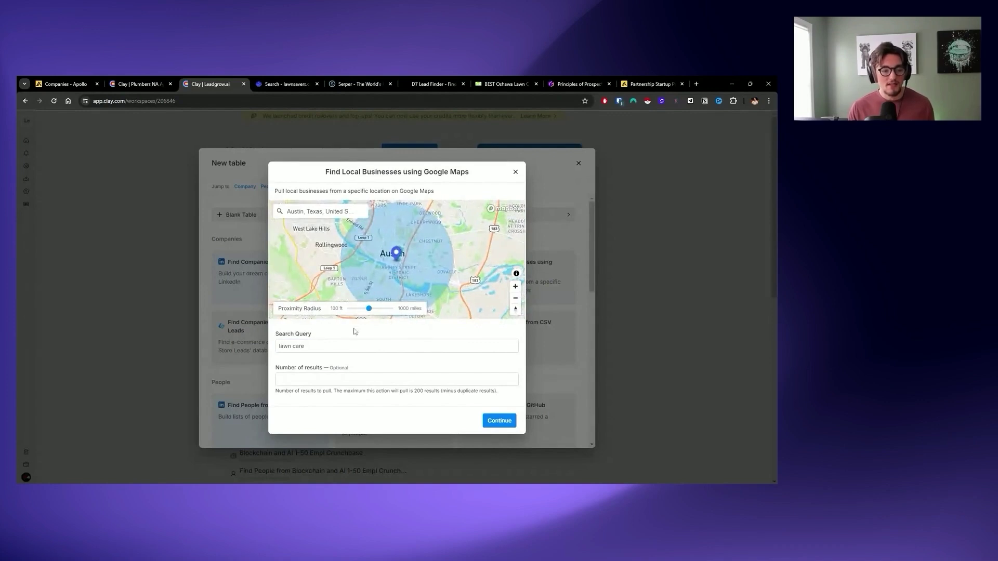
left_click(356, 346)
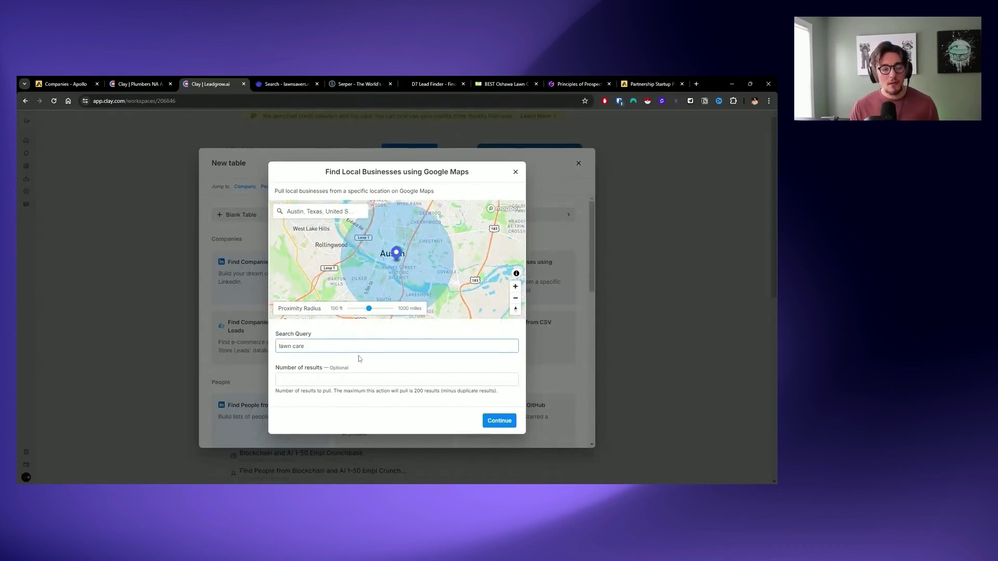
left_click(490, 420)
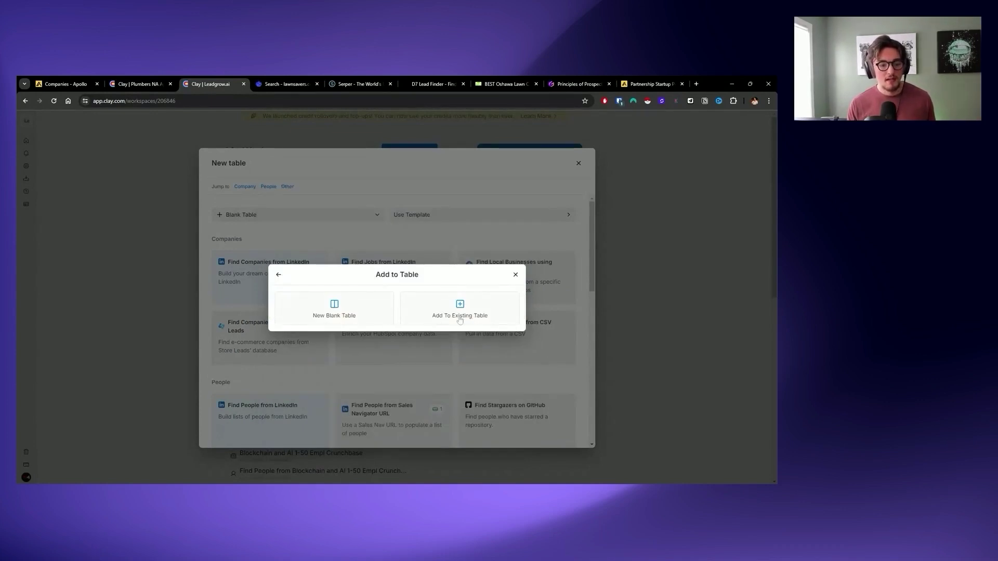
Step: Send the Austin lawn care results to a New Blank Table, then open Apollo Companies' Import options
left_click(312, 314)
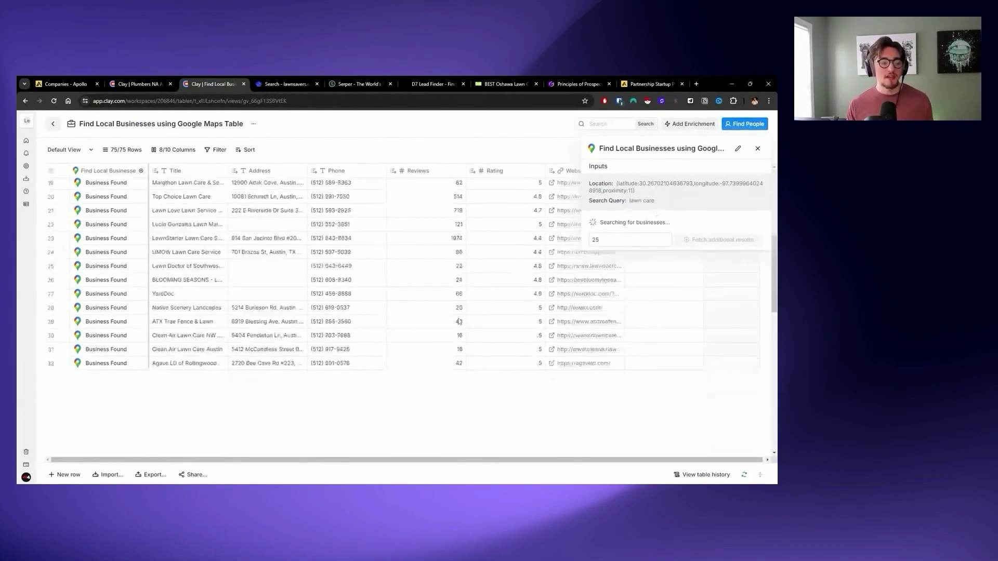
scroll(459, 321, "down", 10)
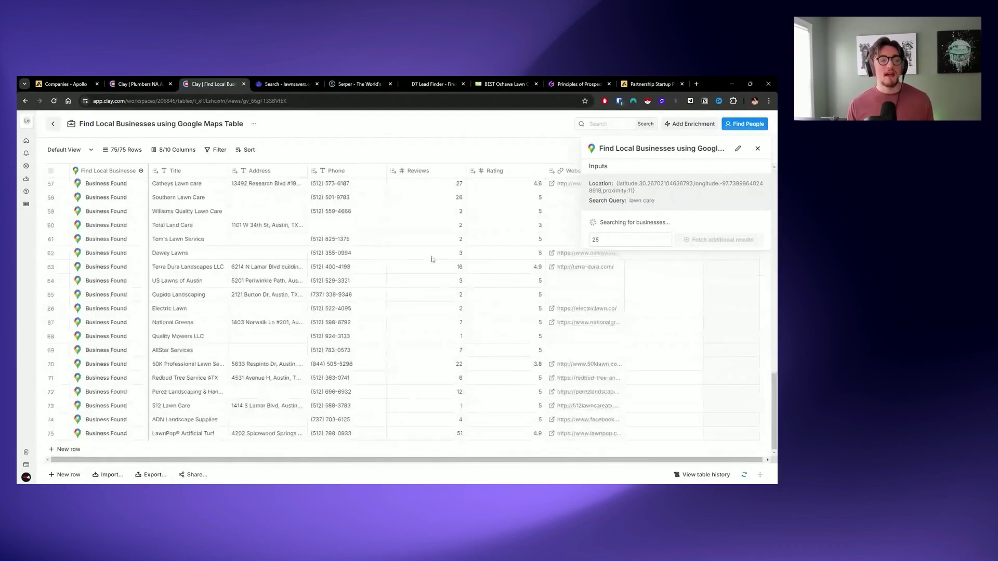
left_click(57, 81)
left_click(709, 186)
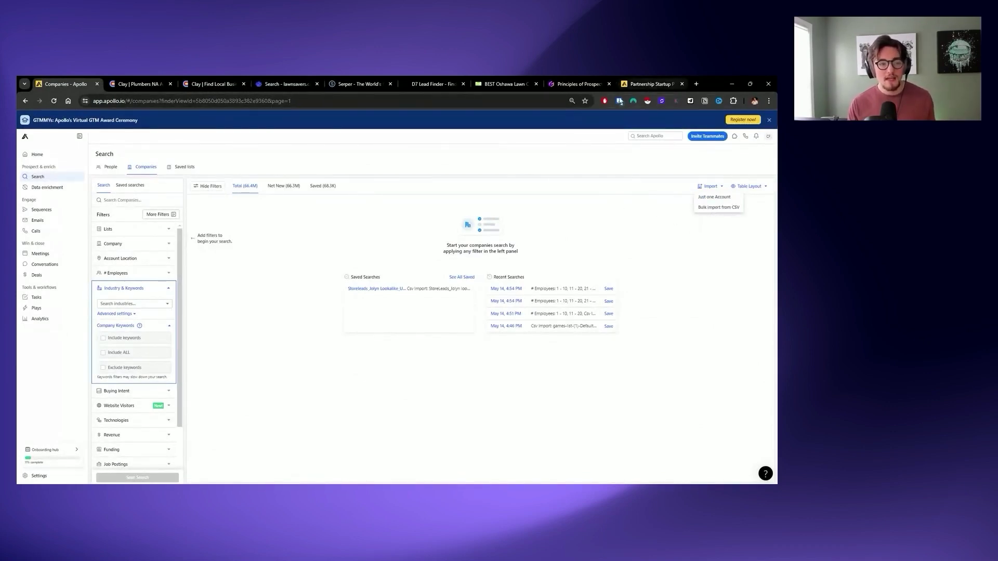
Step: Move from Apollo through the Ocean.io tab to Serper's Google Search API homepage
left_click(284, 84)
left_click(346, 84)
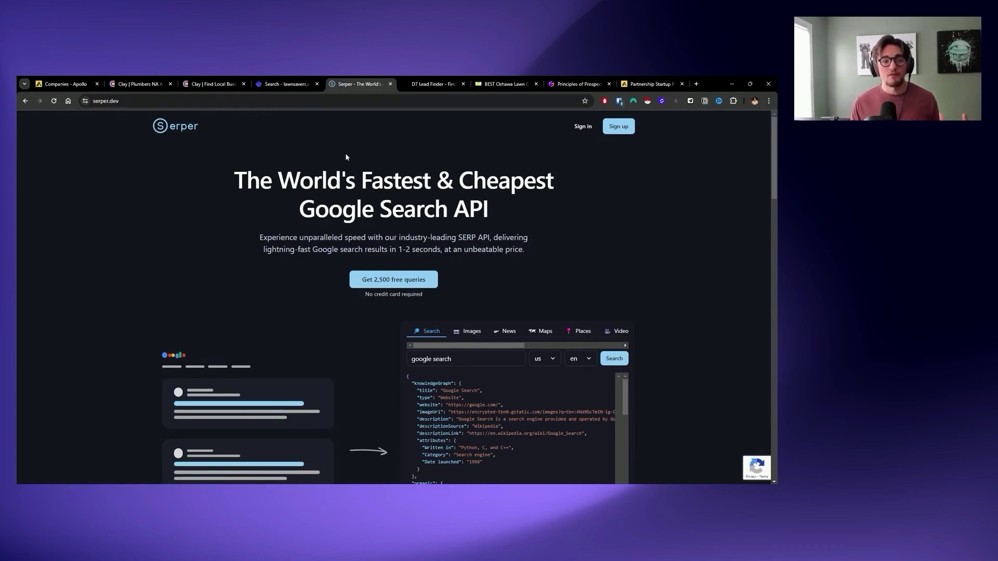
Step: Pass through the Gamma doc to Apollo's Exclusive Startup Discount page (80% off, up to 5 seats)
left_click(579, 83)
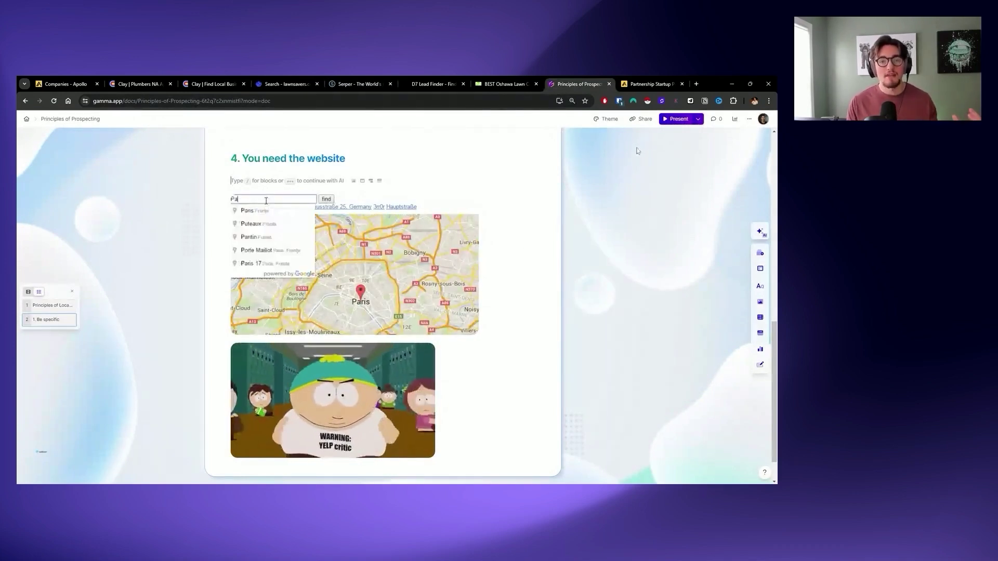
key("ctrl+Tab")
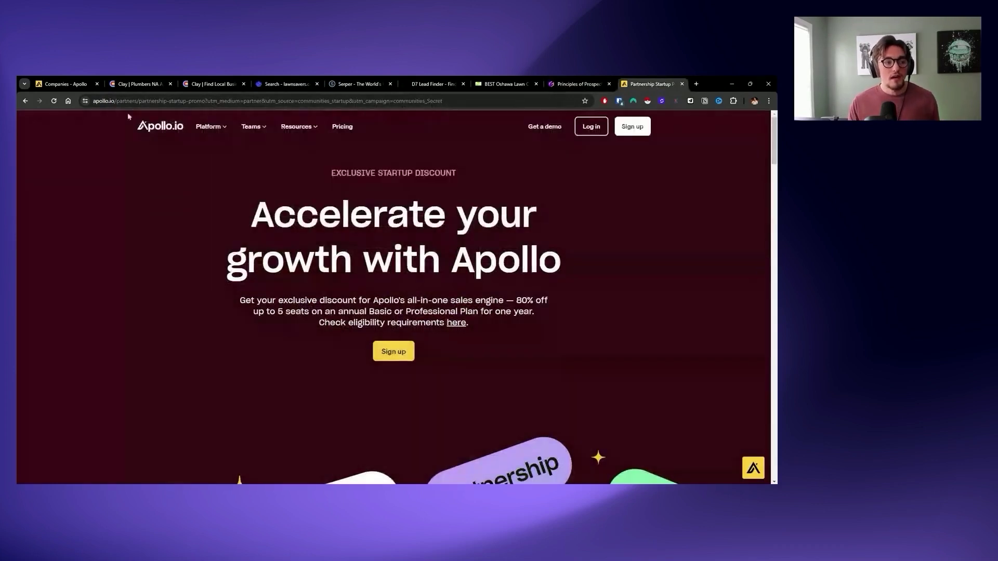
left_click_drag(170, 101, 481, 149)
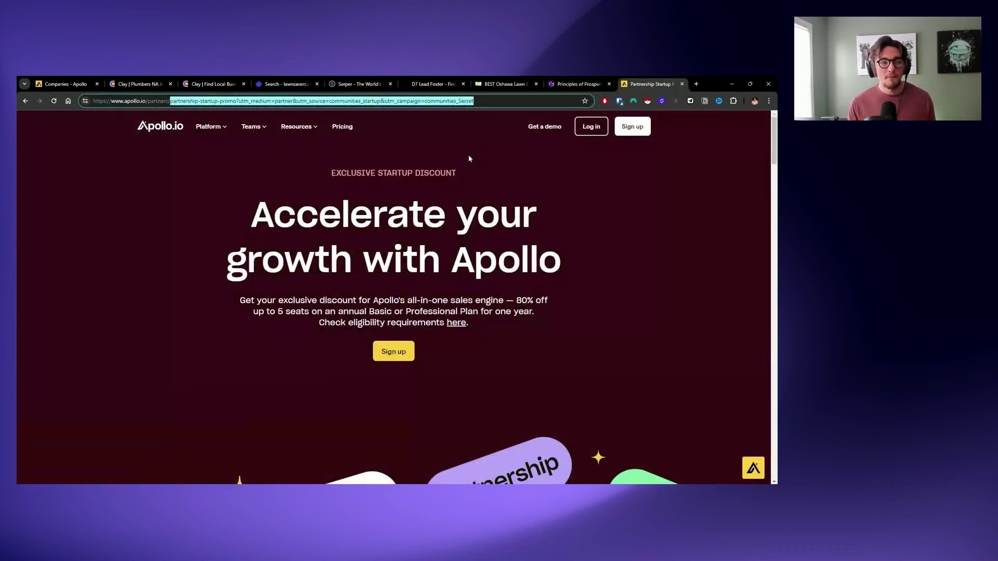
left_click(610, 230)
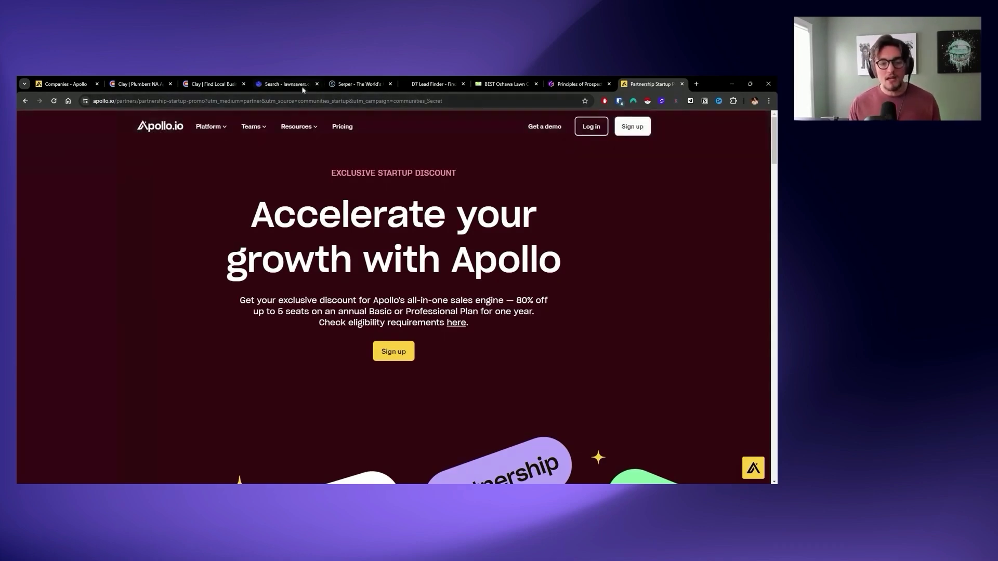
Step: Open websites of a Toronto lawn company, SecureLawn and Tee Time Lawn care in background tabs
left_click(286, 84)
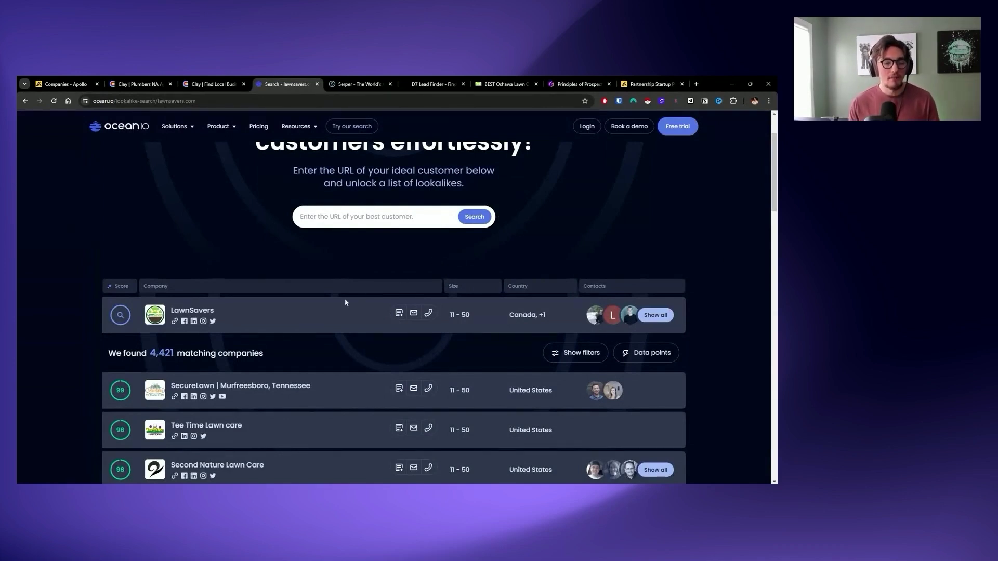
triple_click(281, 315)
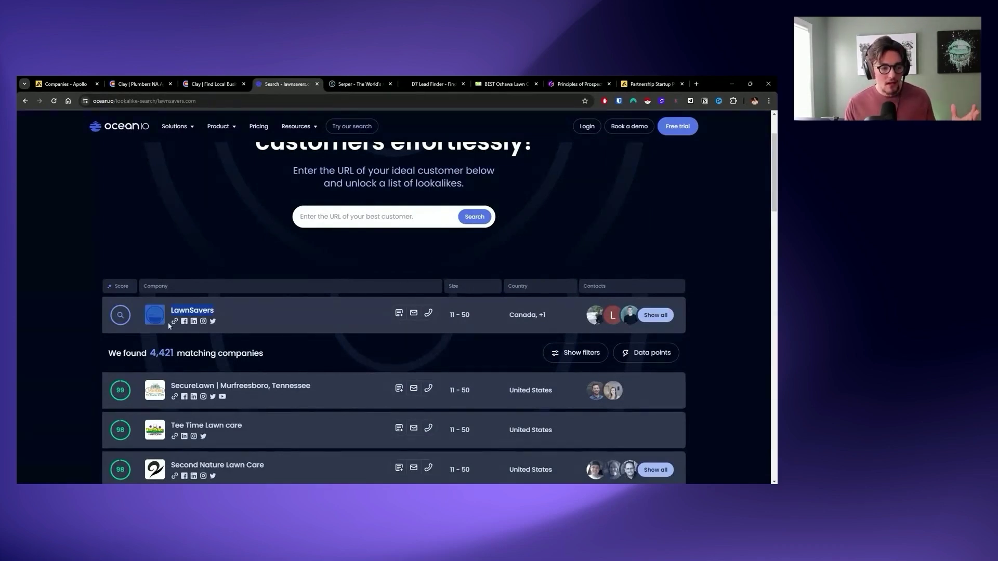
left_click(265, 317)
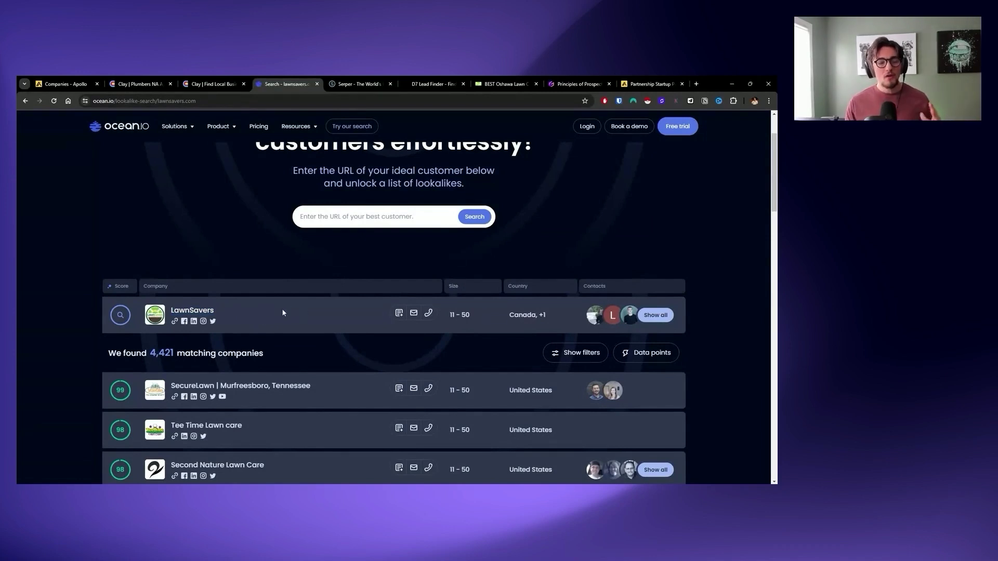
scroll(276, 308, "up", 2)
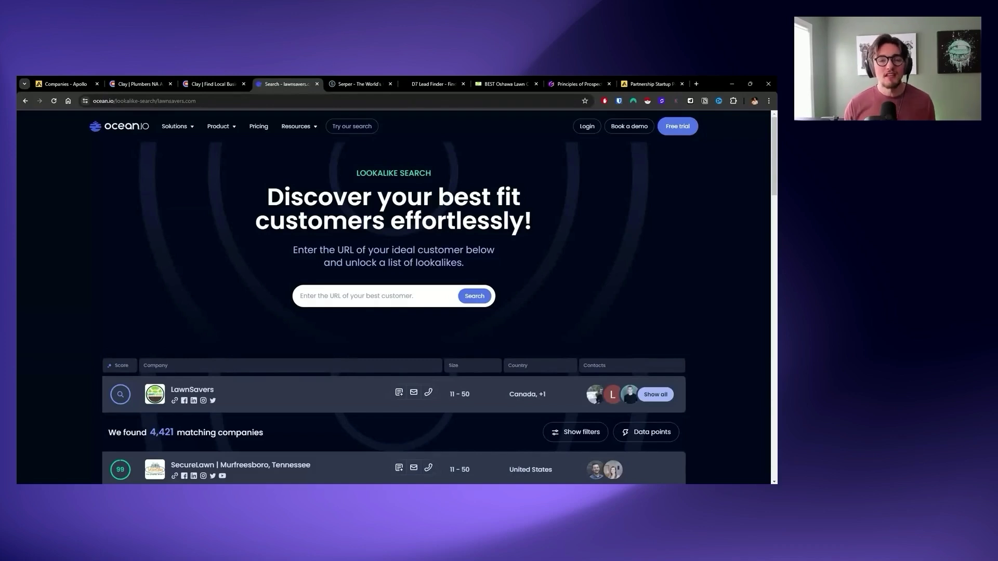
scroll(476, 369, "down", 2)
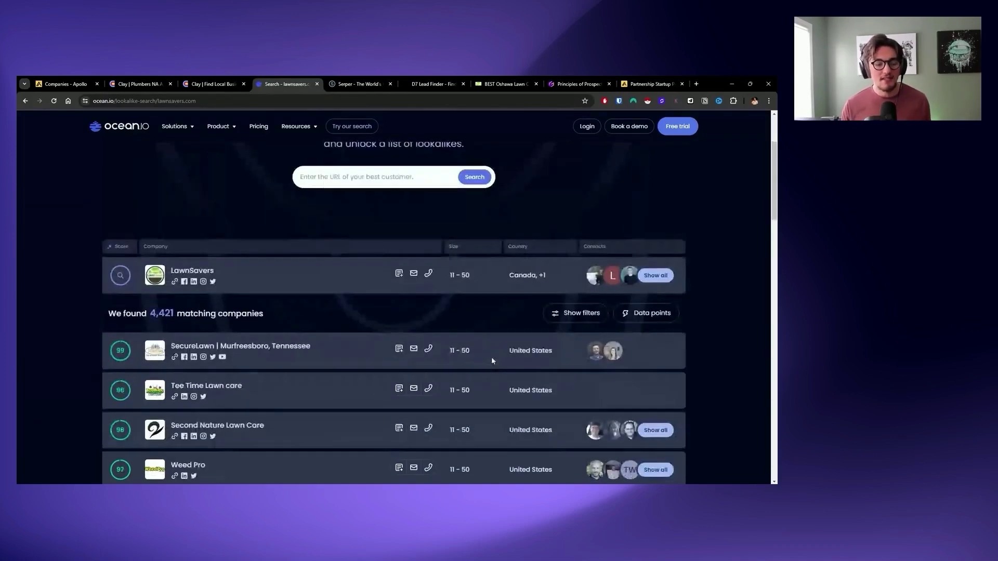
left_click(175, 283)
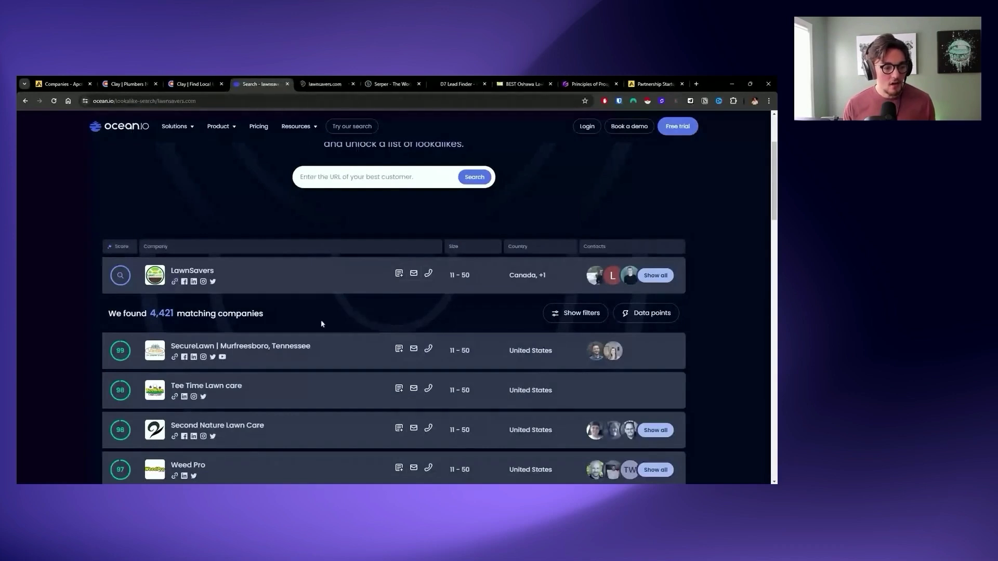
left_click(175, 359)
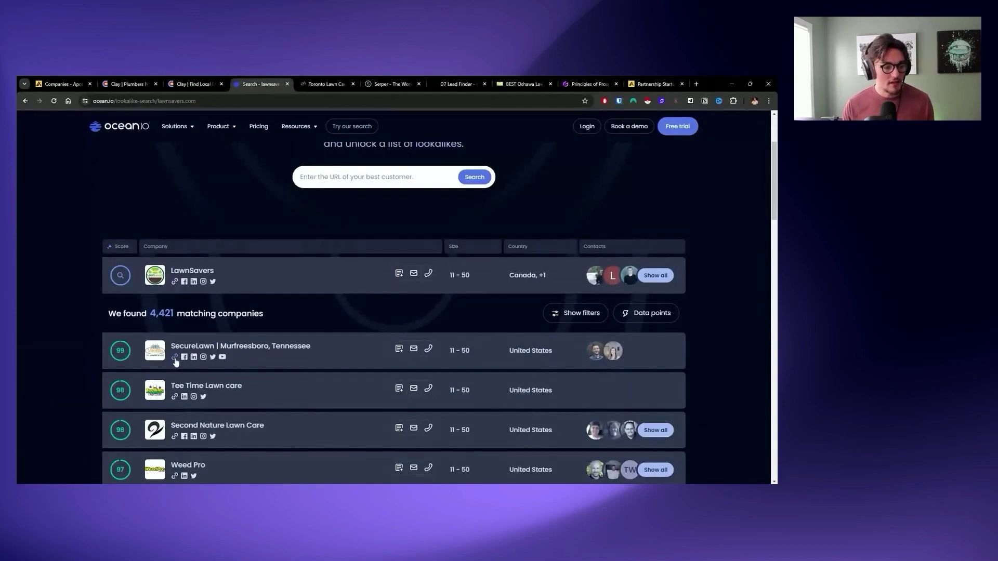
left_click(176, 397)
scroll(177, 426, "down", 2)
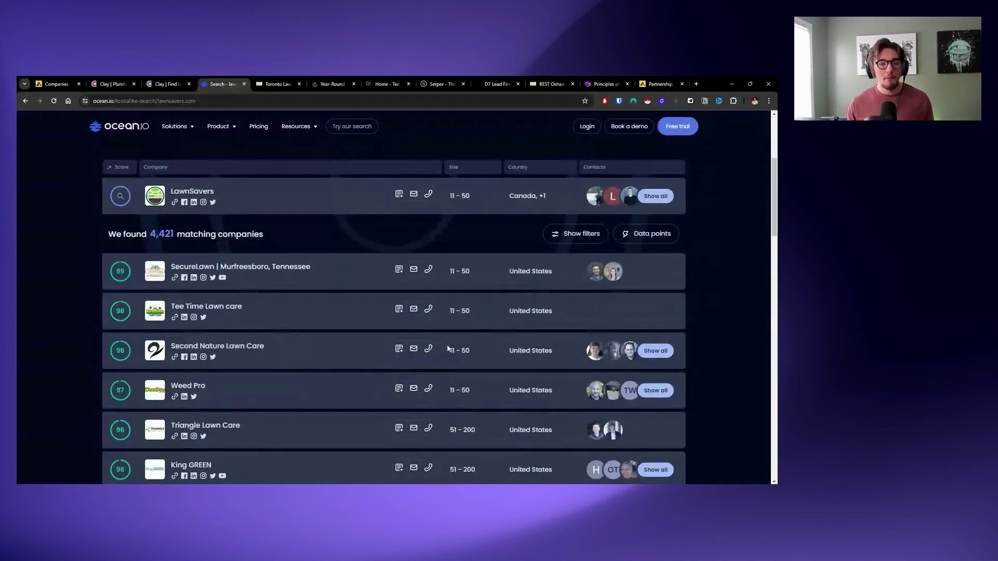
Step: Duplicate the Apollo Companies search tab
left_click(61, 85)
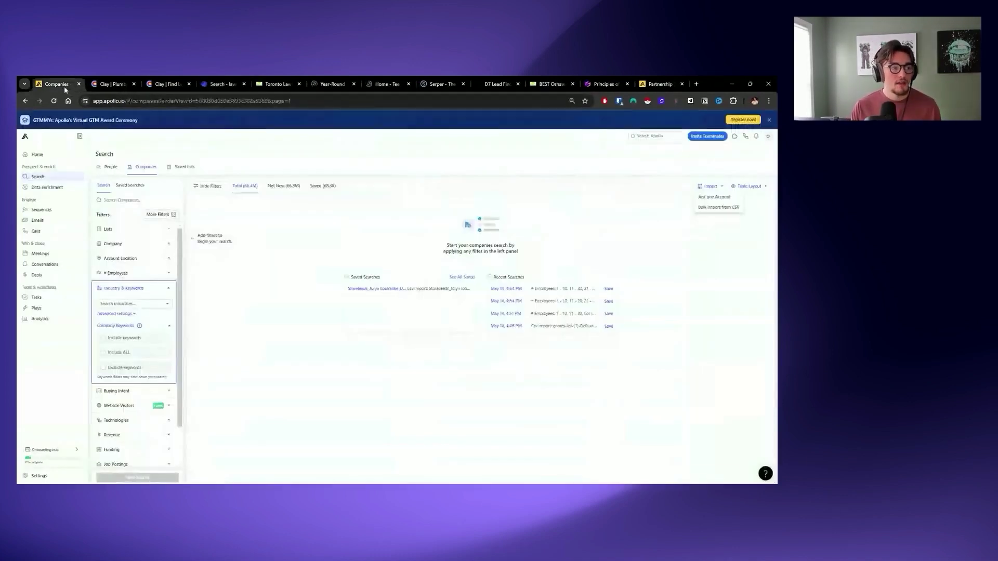
right_click(62, 84)
left_click(104, 159)
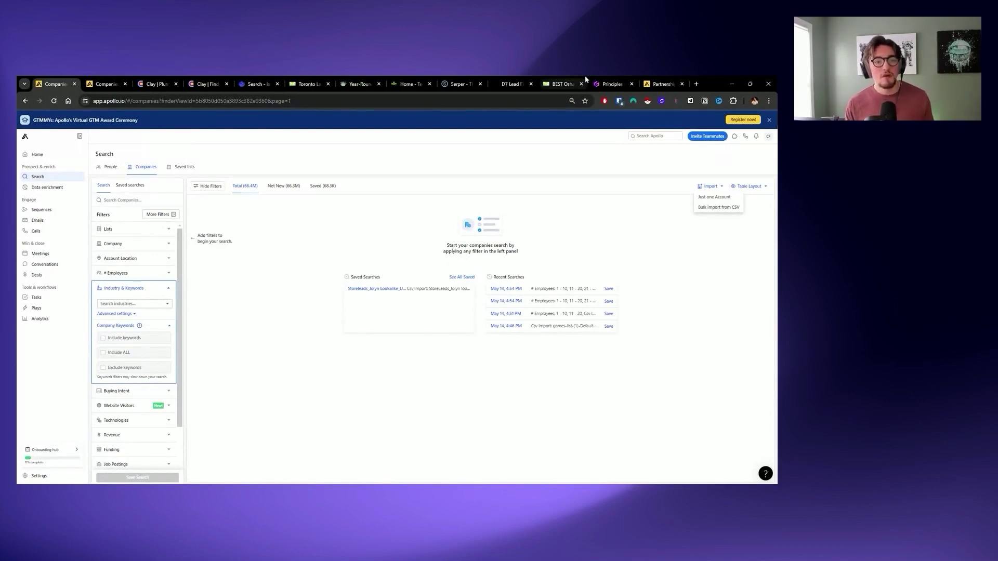
Step: Filter Apollo companies to Tee Time Lawn Care's pasted website, then widen the Keywords column
left_click(409, 84)
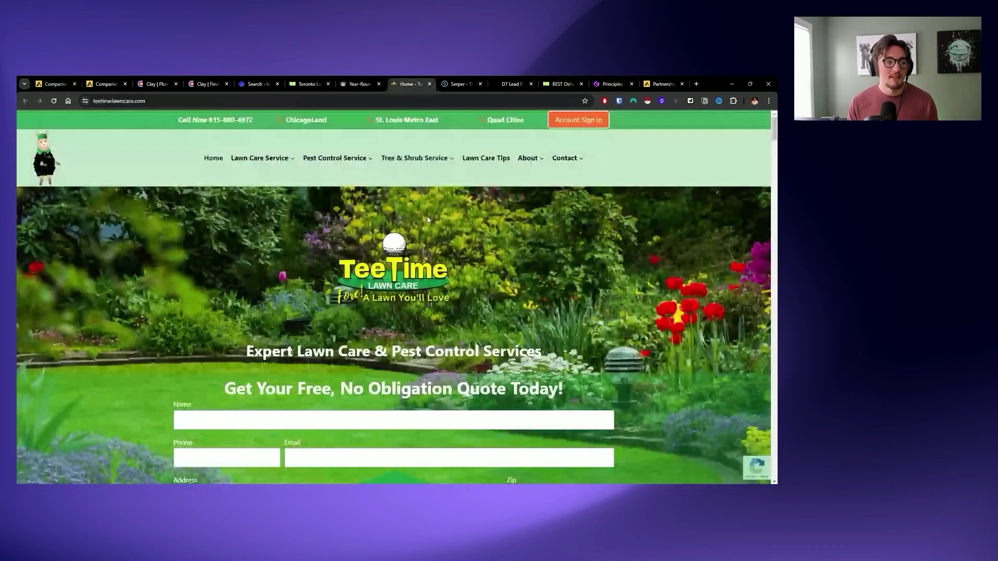
left_click(106, 84)
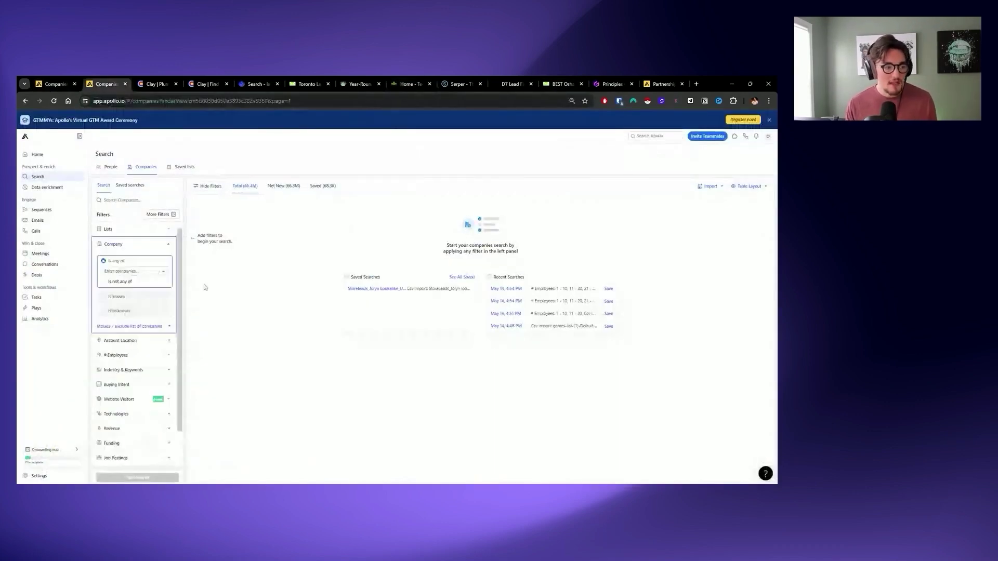
left_click(130, 326)
scroll(134, 338, "down", 3)
type("https://www.teetimelawncare.com/")
left_click(134, 302)
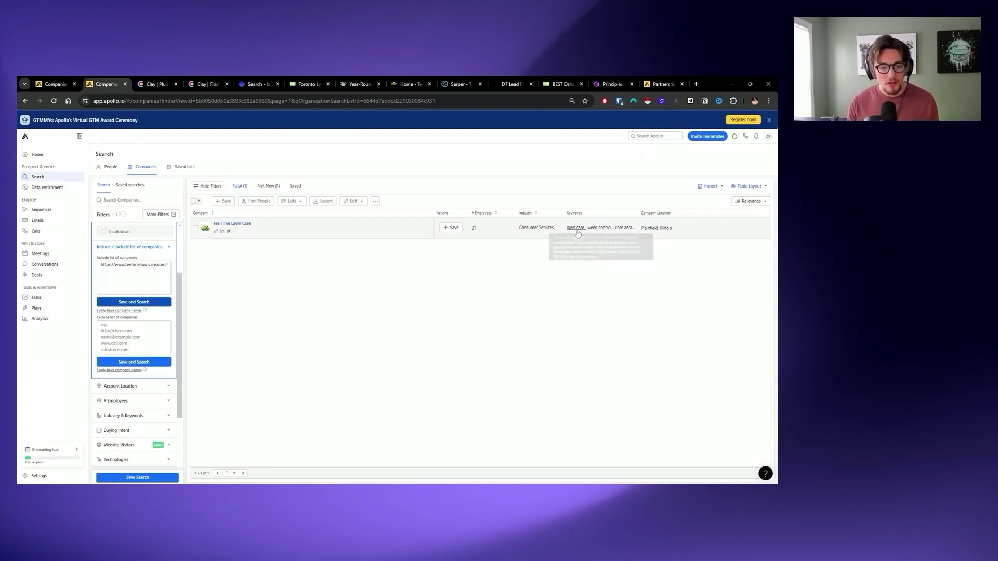
left_click_drag(636, 213, 671, 213)
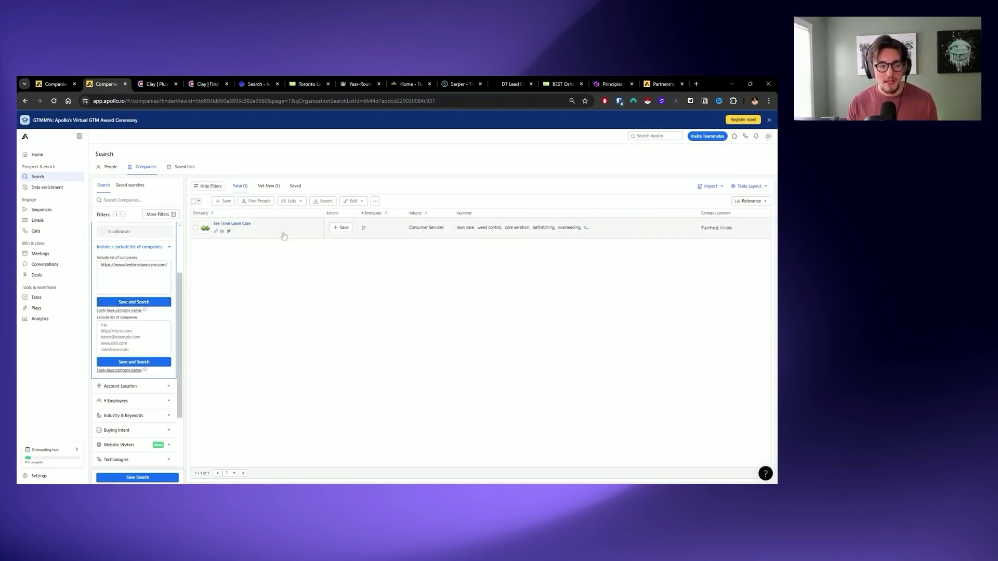
left_click(238, 224)
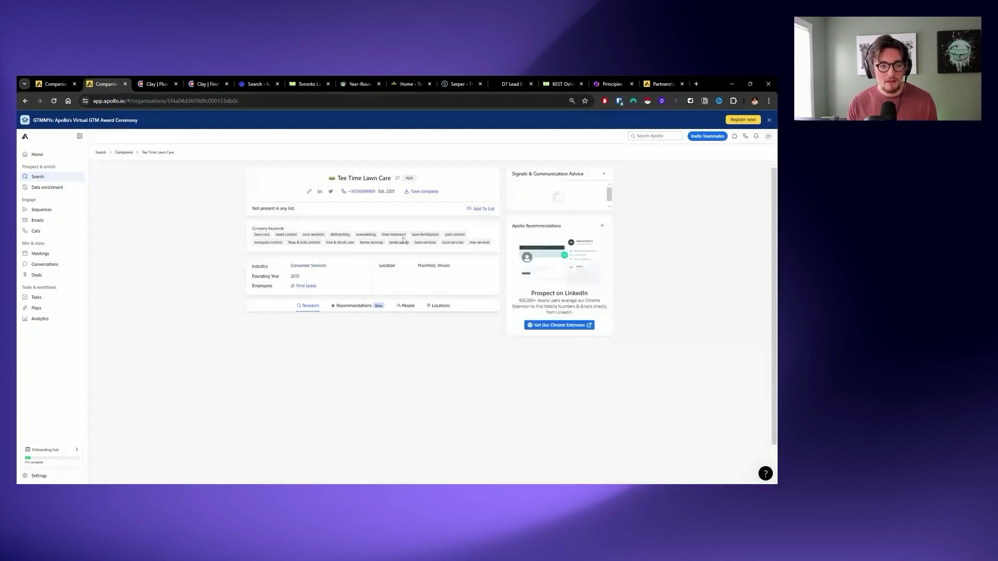
left_click_drag(248, 256, 520, 270)
key("alt+Tab")
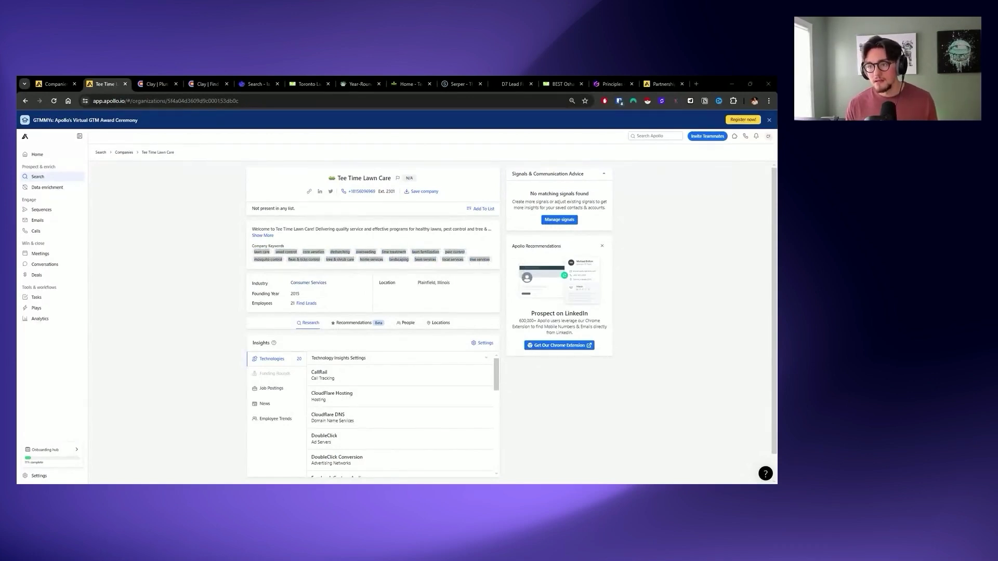
left_click(79, 101)
left_click(55, 84)
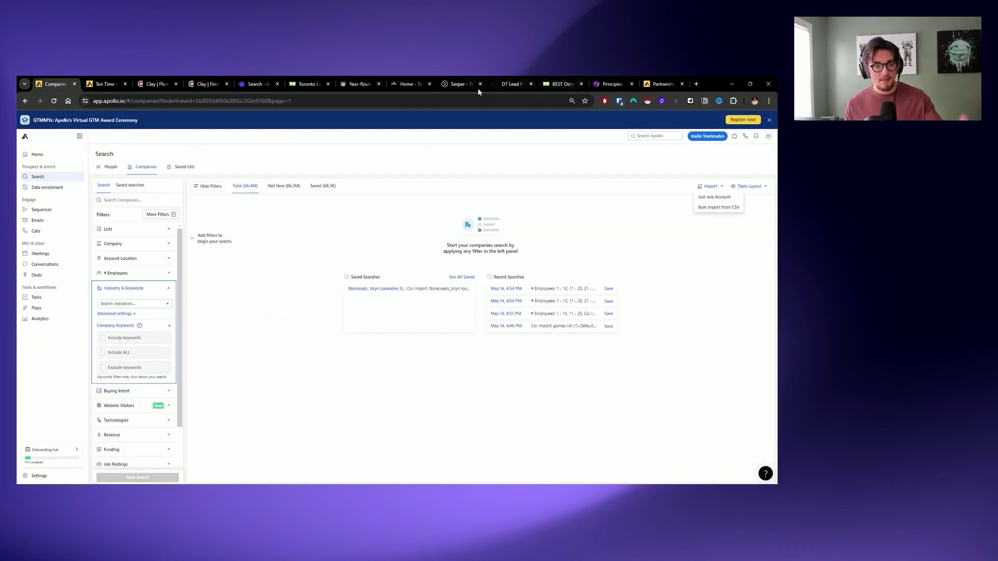
Step: Look over the SecureLawn website, then go back to Apollo's Companies search
left_click(356, 84)
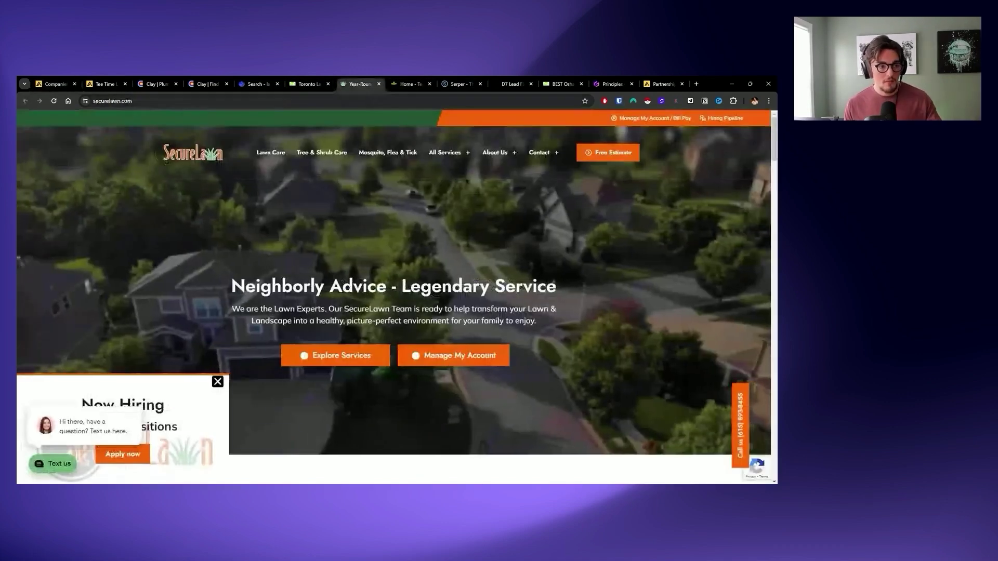
left_click(55, 84)
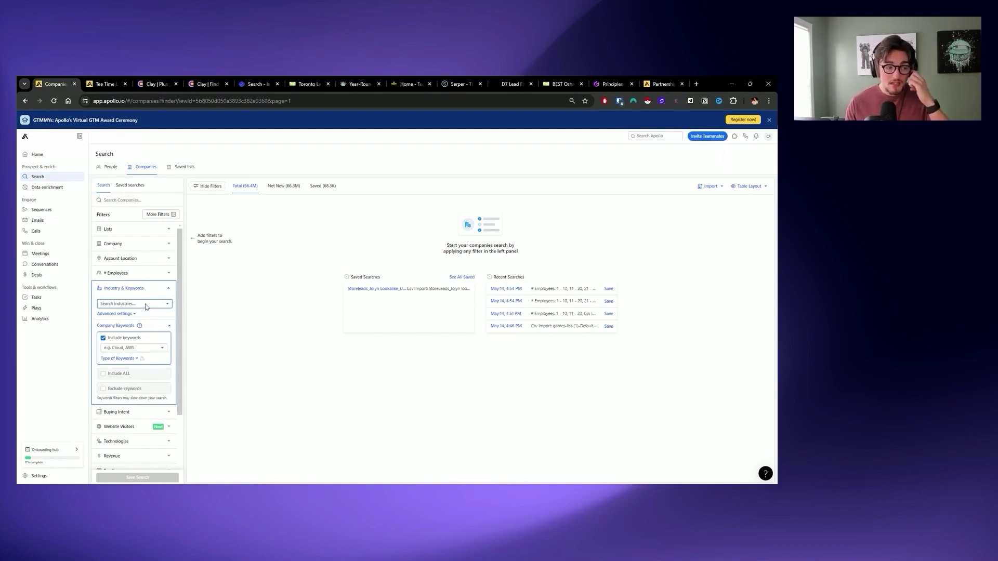
Step: Set the industry filter to 'is not any of' marketing & advertising and staffing & recruiting
left_click(132, 314)
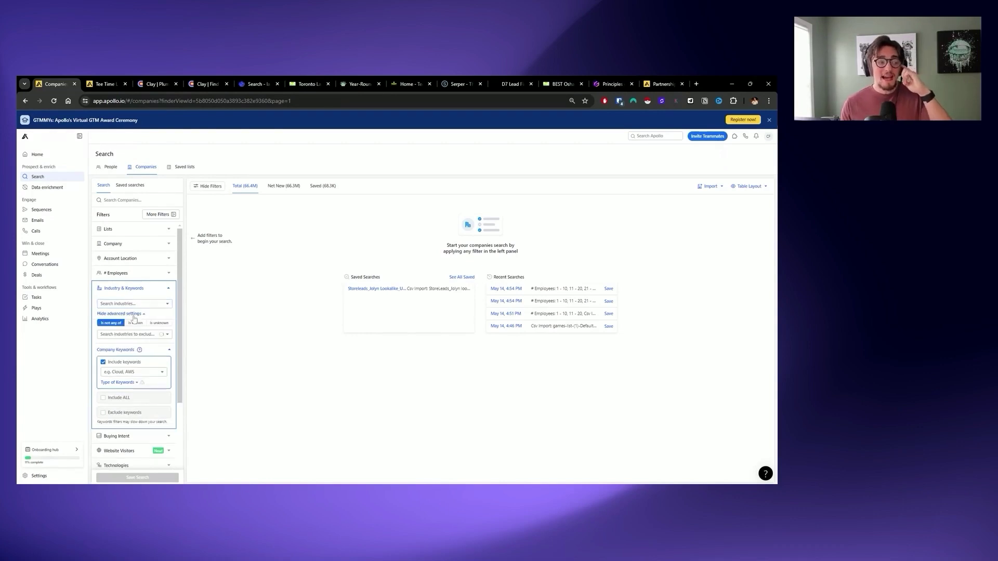
left_click(136, 334)
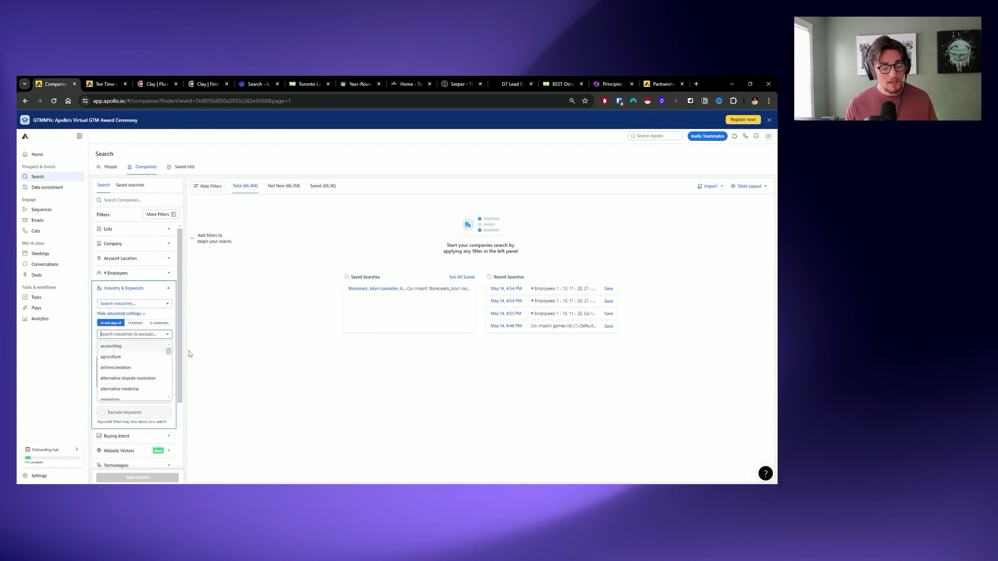
type("marketing")
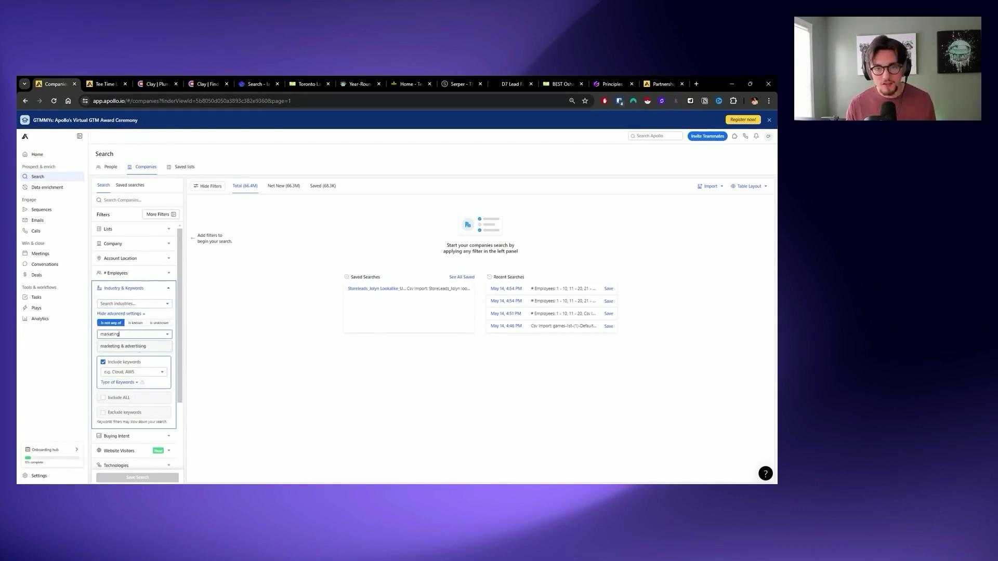
left_click(124, 346)
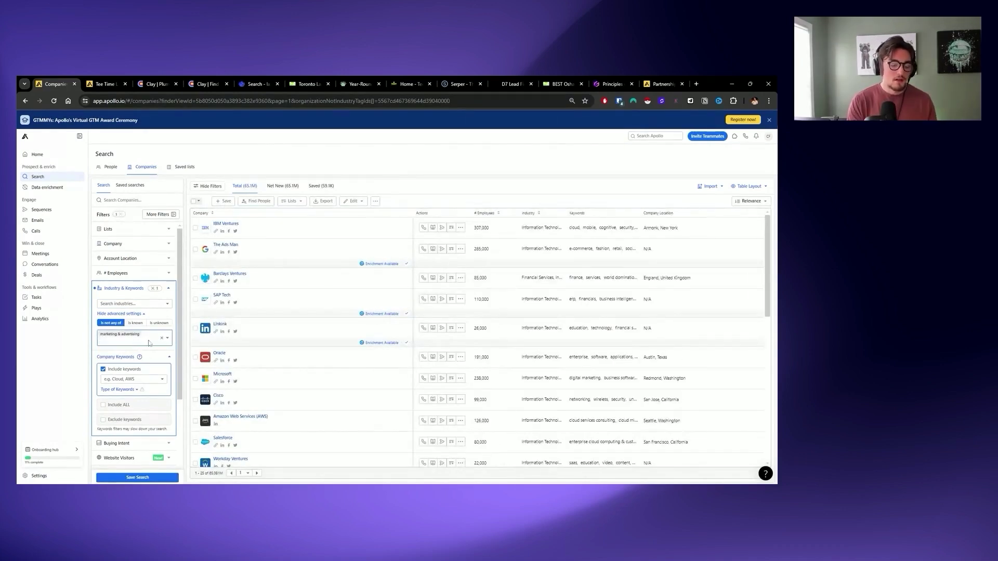
type("staffing")
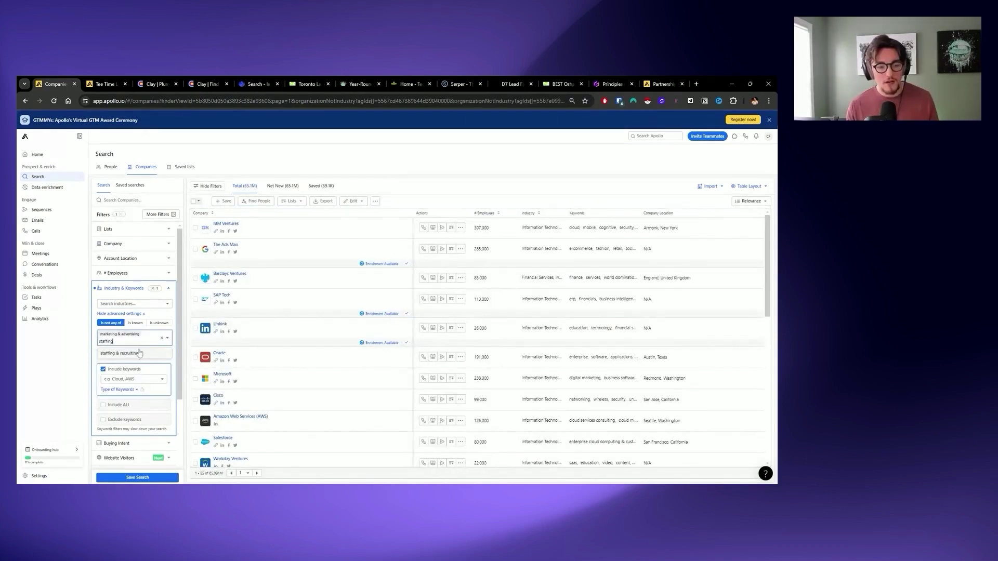
left_click(139, 353)
scroll(139, 333, "down", 2)
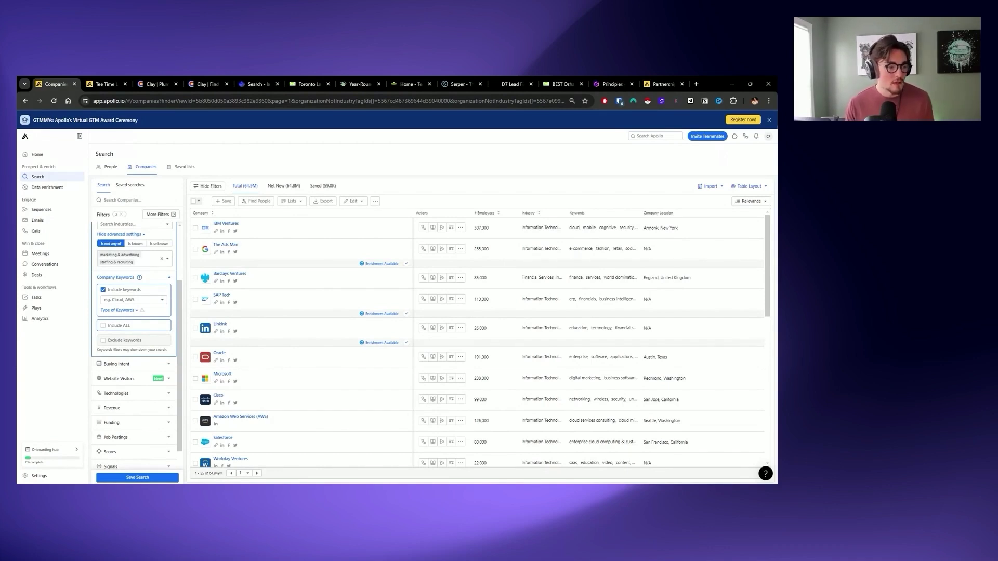
Step: Add lawn care, weed control and core aeration as included company keywords
left_click(130, 300)
type("lawn care")
key("Return")
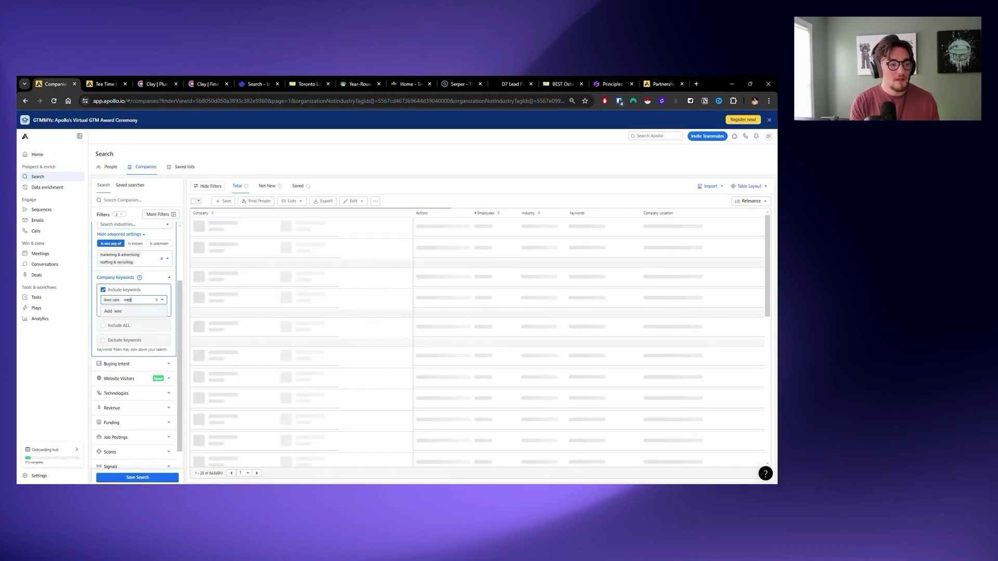
type("weed")
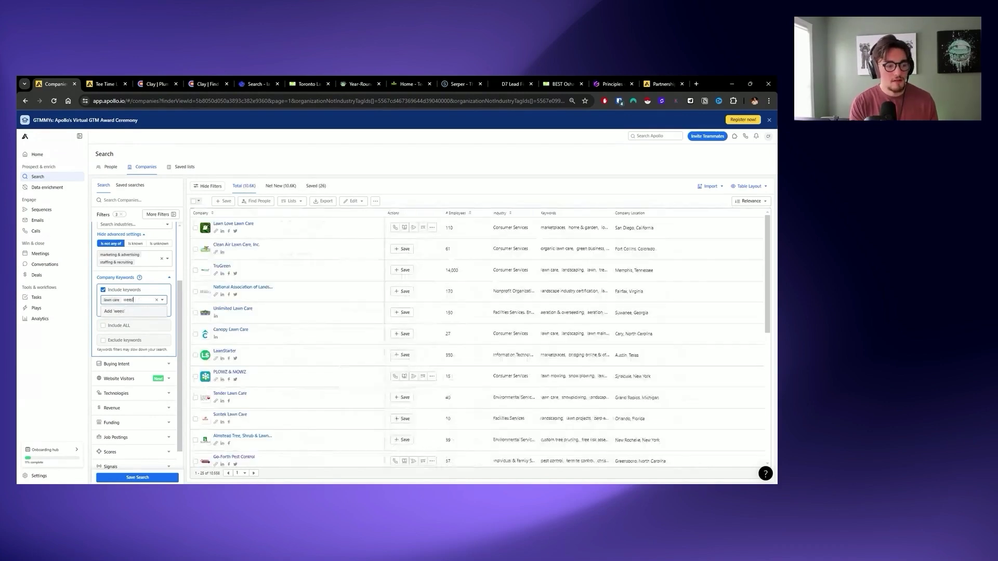
type(" control")
key("Return")
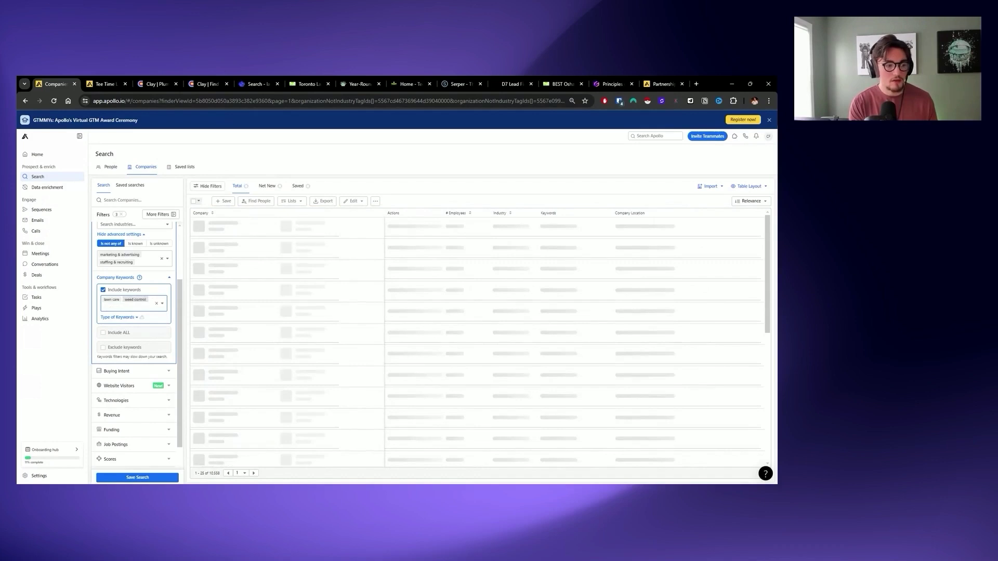
type("core aer")
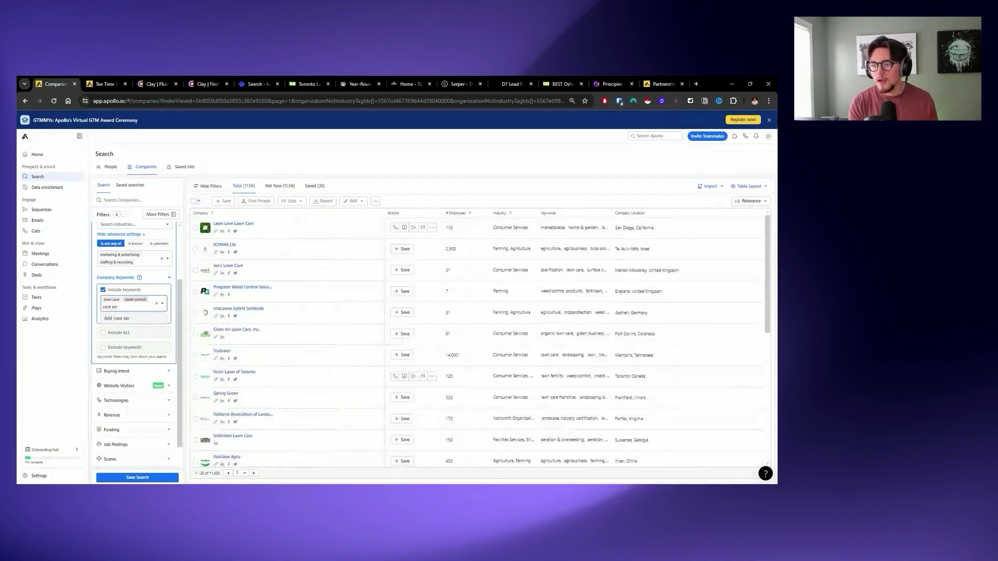
type("ation")
key("Return")
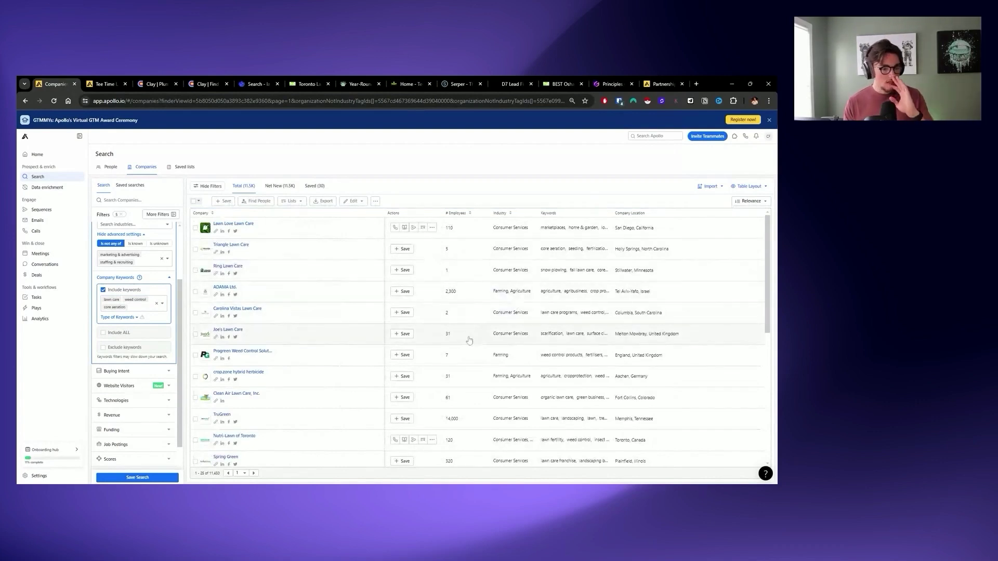
scroll(514, 281, "down", 5)
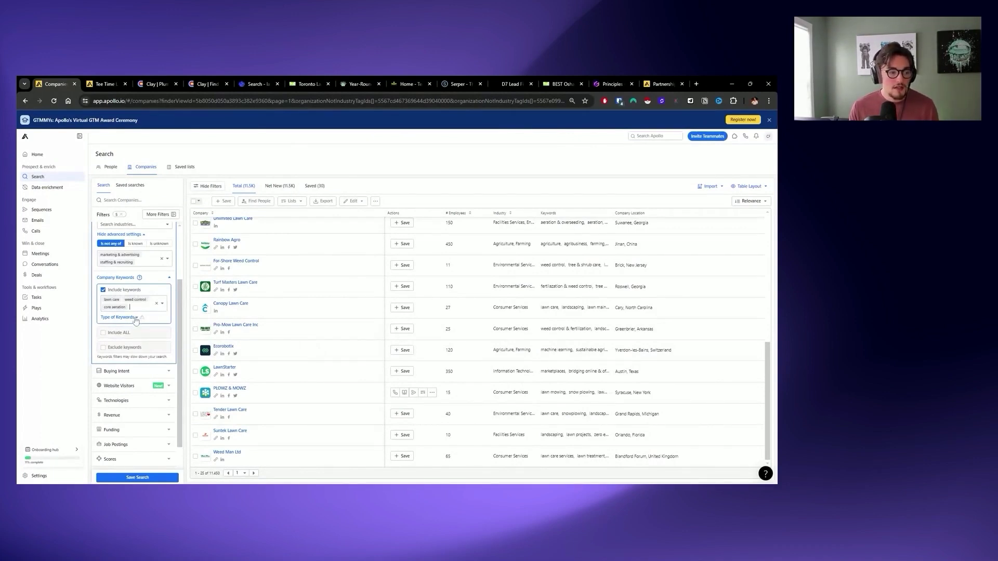
Step: Turn on keyword exclusion and exclude companies tagged automation
left_click(127, 347)
left_click(132, 357)
type("automation")
key("Return")
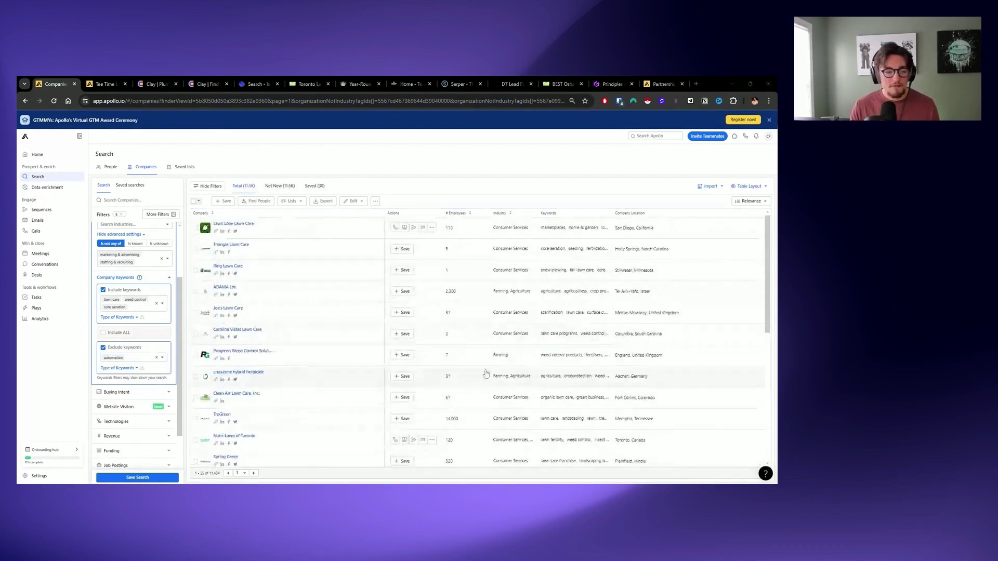
Step: Add tree services and lawn services to the included keywords
left_click(138, 307)
type("tree services")
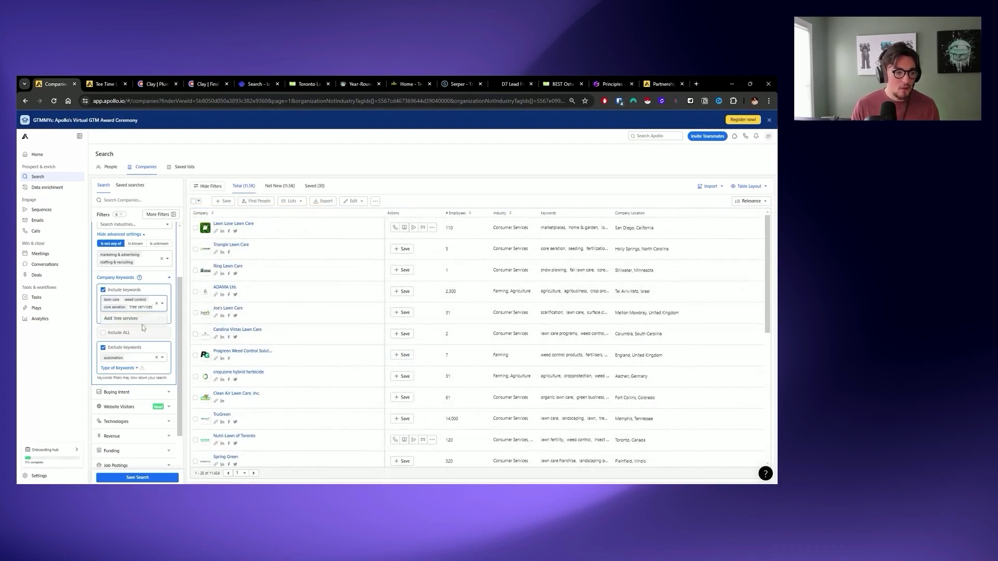
key("Return")
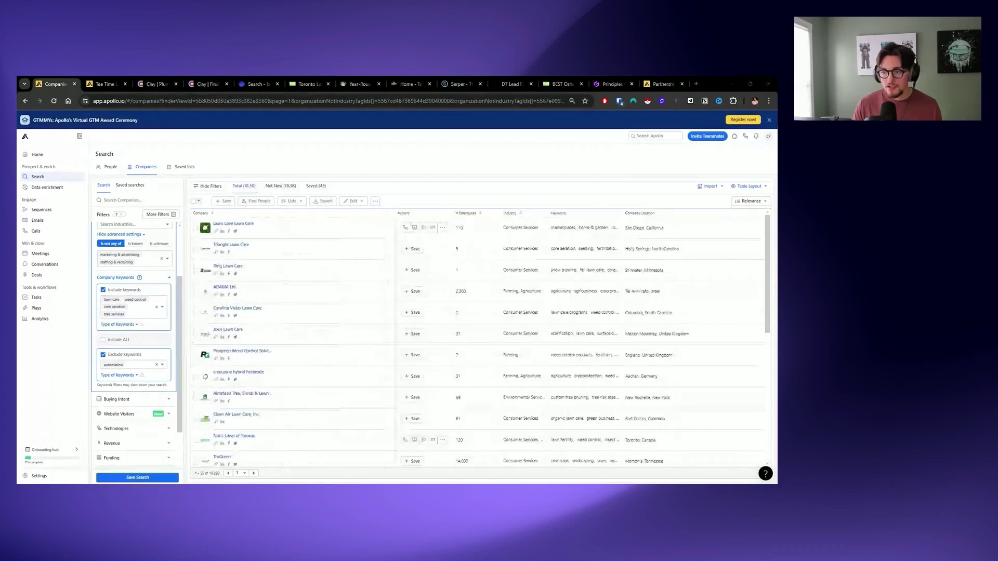
type("lawn services")
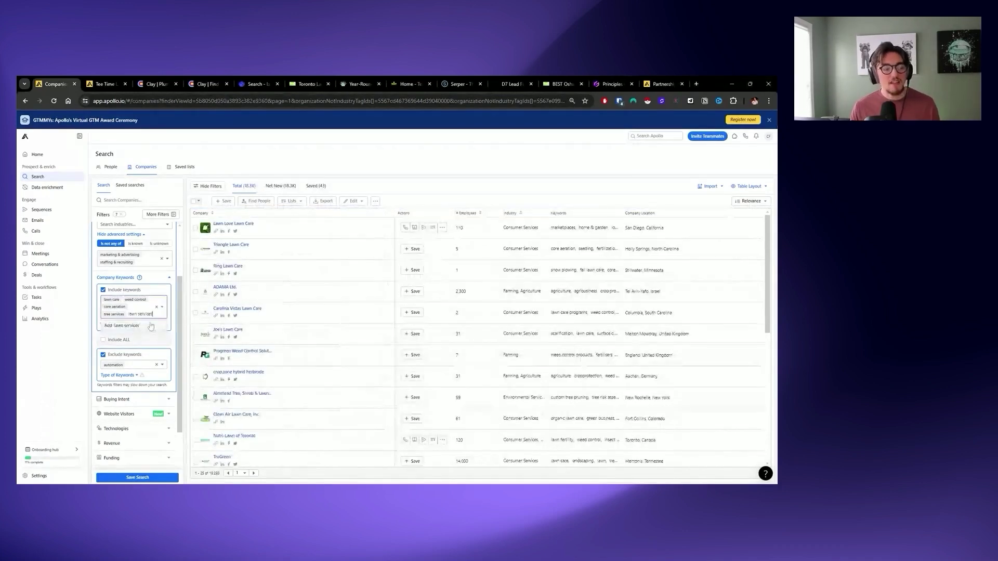
key("Return")
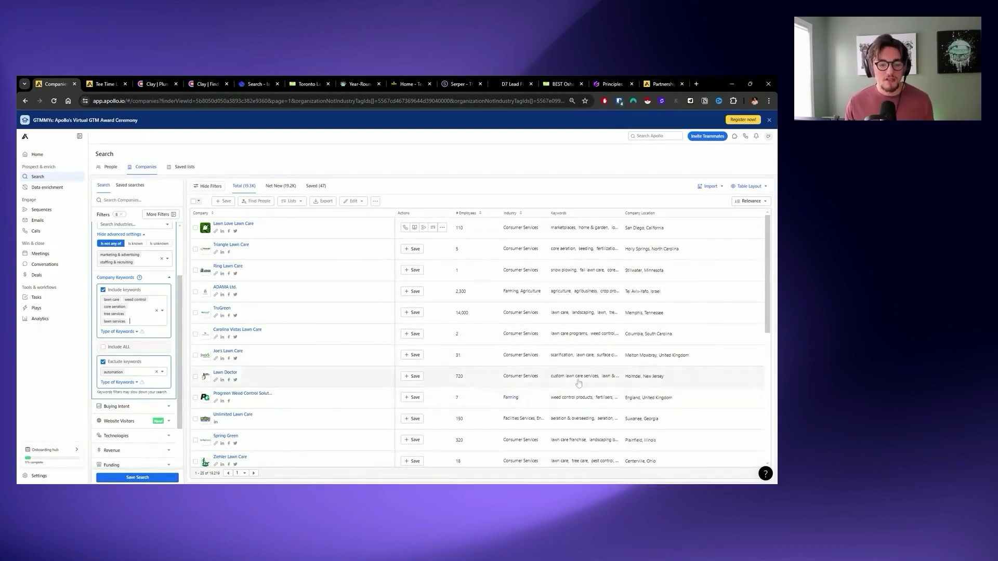
Step: Add crop protecting and agriculture to the excluded company keywords
scroll(578, 383, "down", 5)
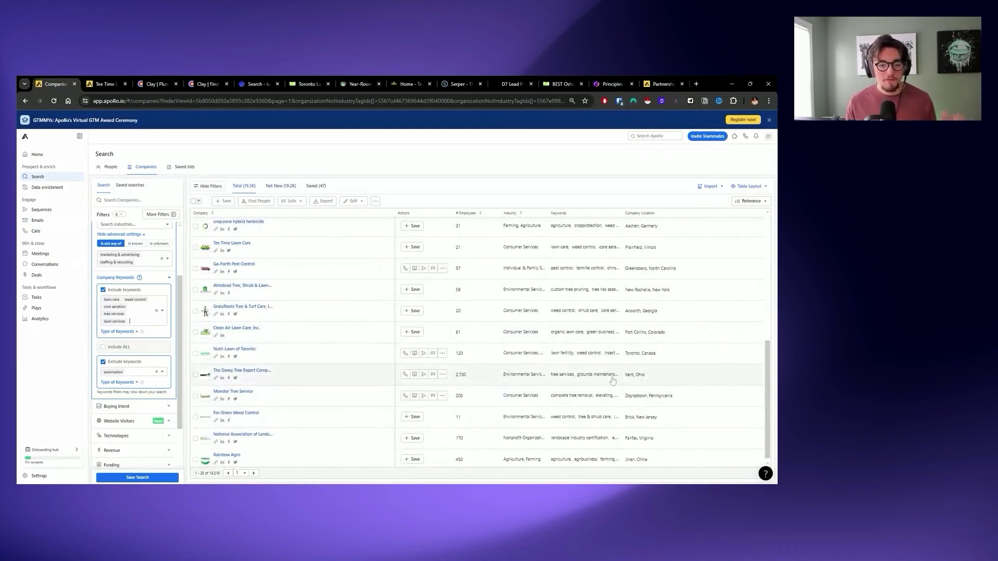
scroll(273, 339, "up", 5)
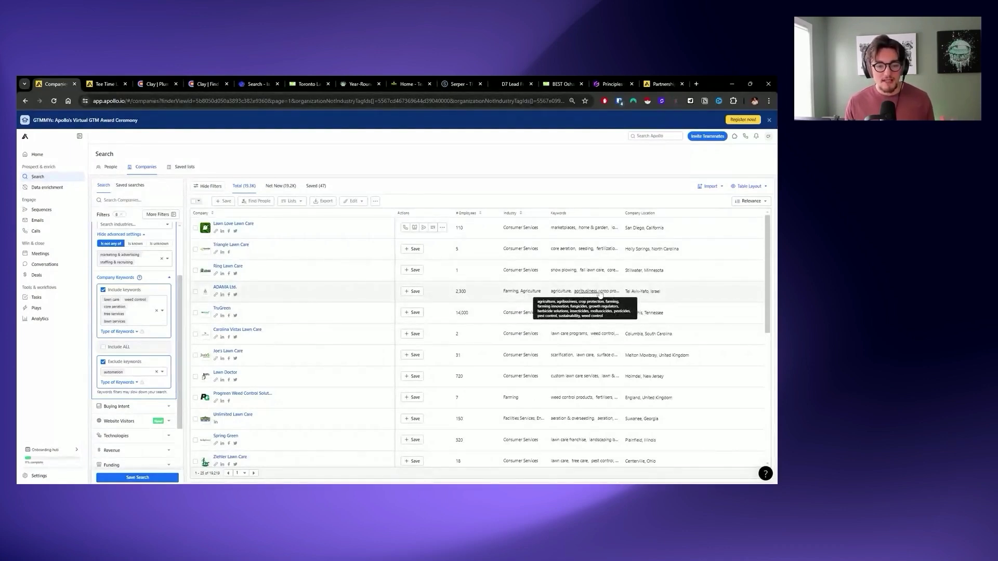
left_click(127, 372)
type("crop protecting")
left_click(108, 383)
type("agriculture")
left_click(128, 397)
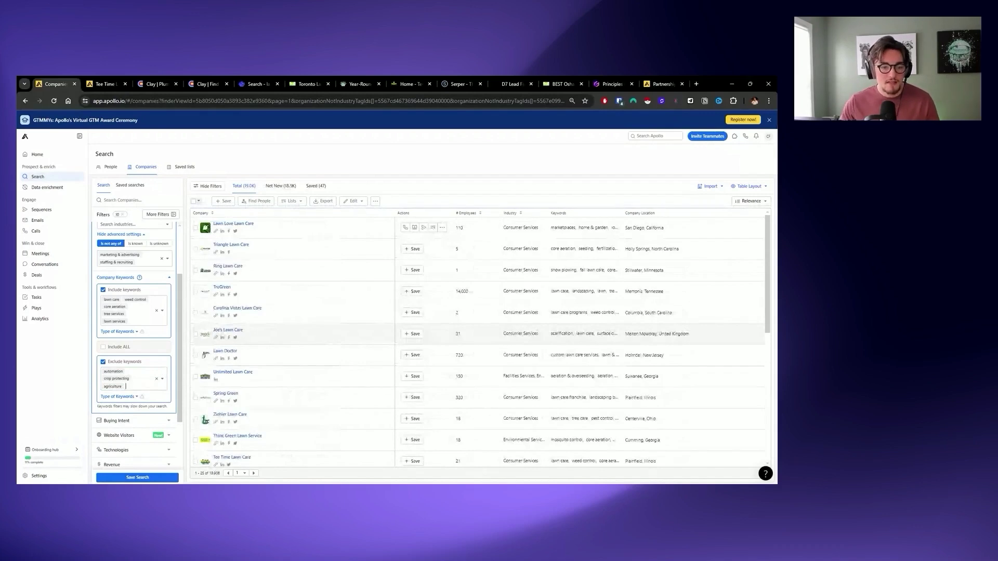
left_click(117, 273)
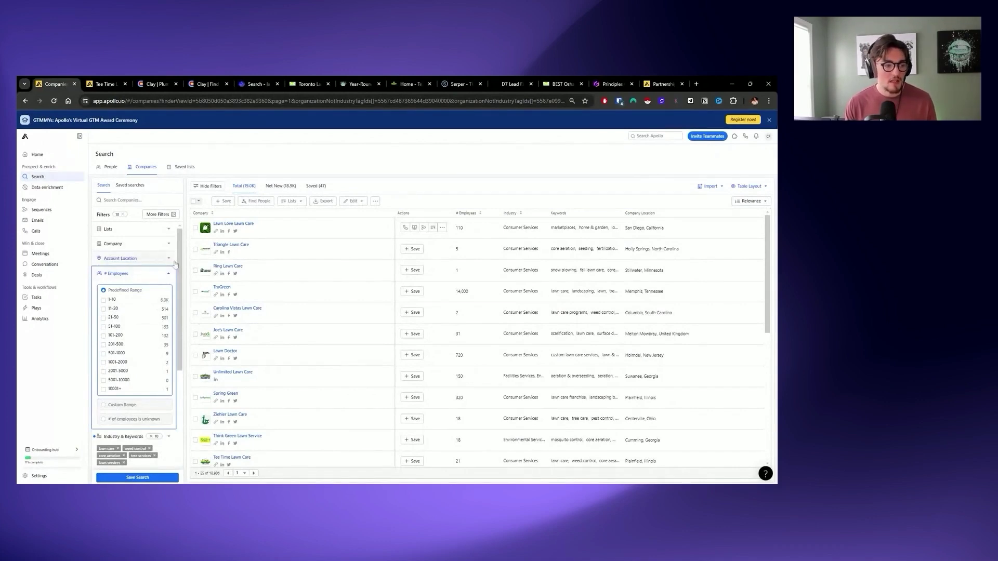
Step: Set the Account Location filter to Canada and United States
left_click(170, 263)
left_click(127, 292)
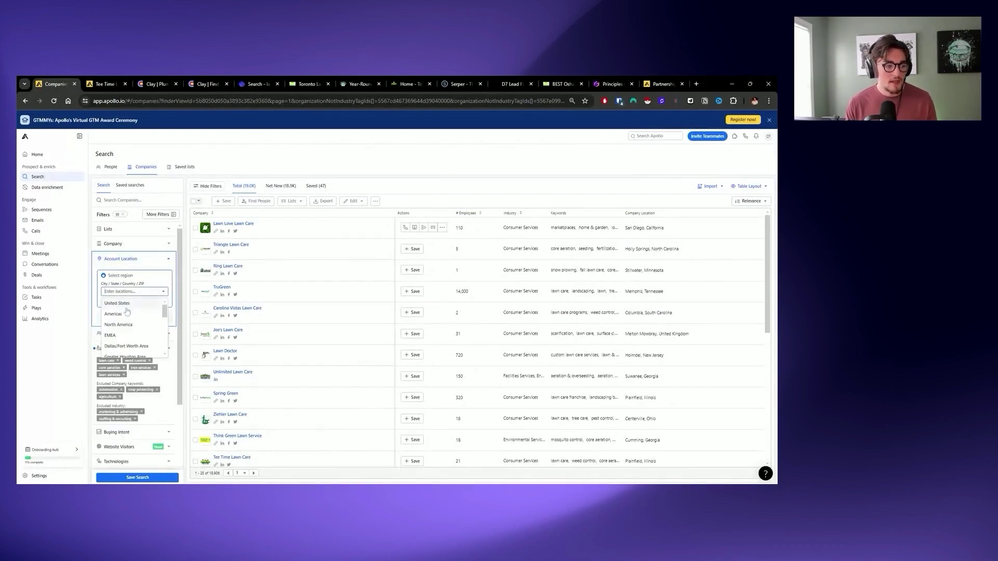
type("ca")
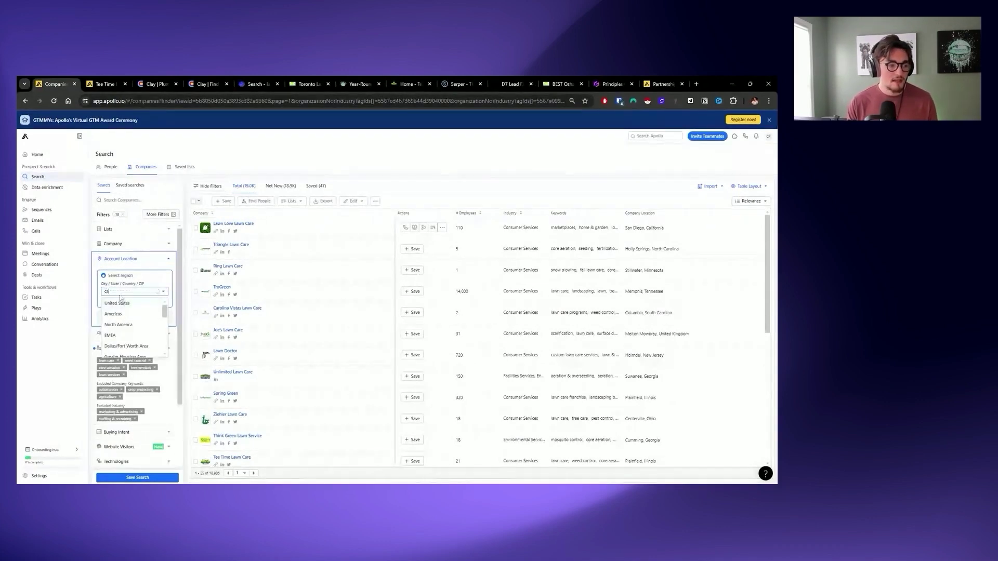
left_click(123, 303)
type("united")
left_click(128, 304)
left_click(143, 301)
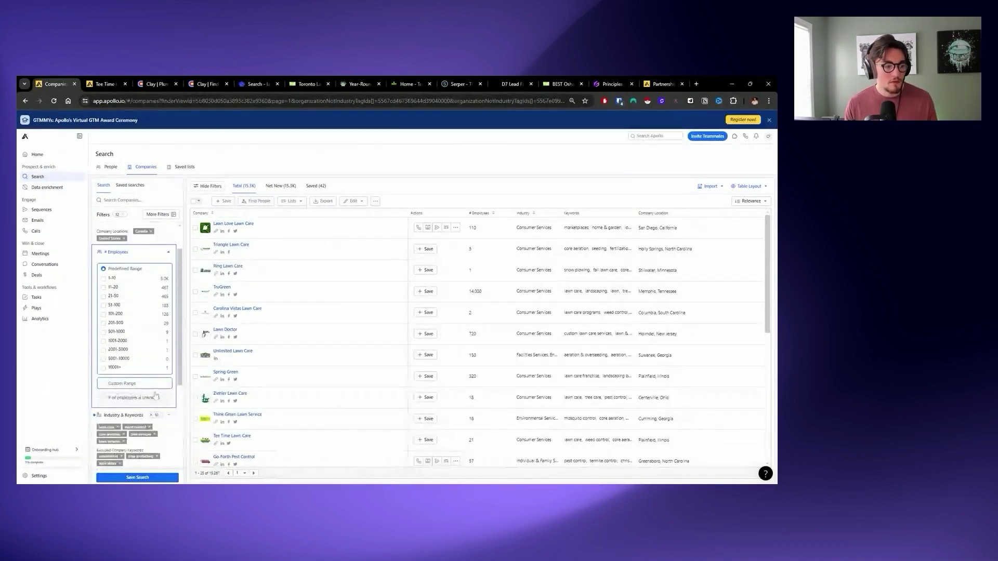
Step: Set a custom # Employees range with minimum 3 and maximum 100
left_click(127, 384)
left_click(115, 294)
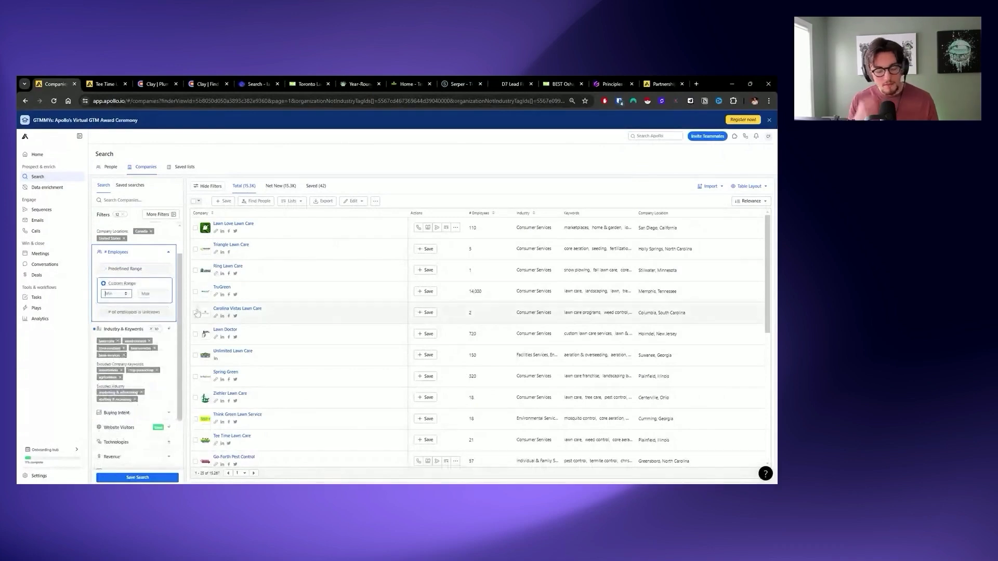
type("4")
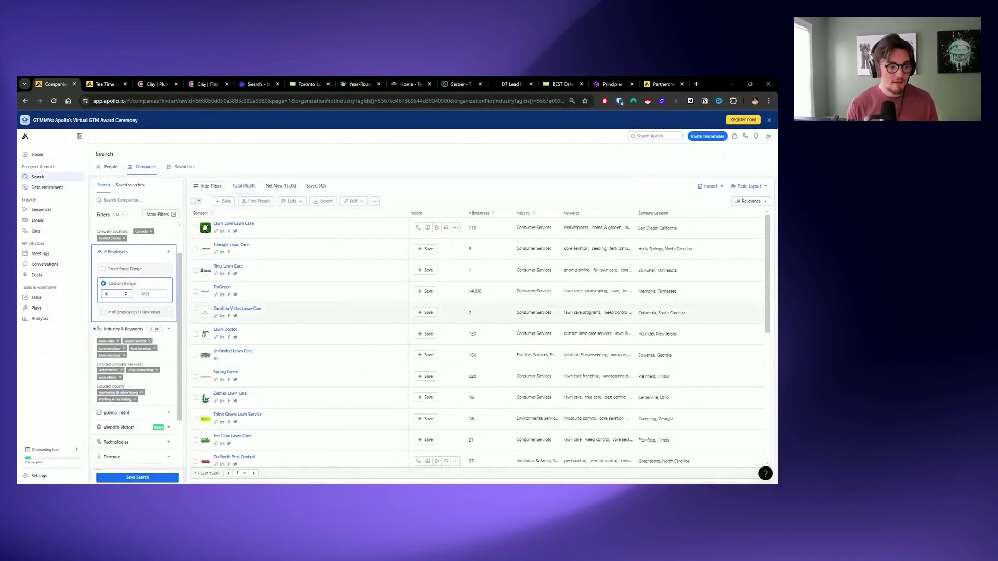
left_click(152, 294)
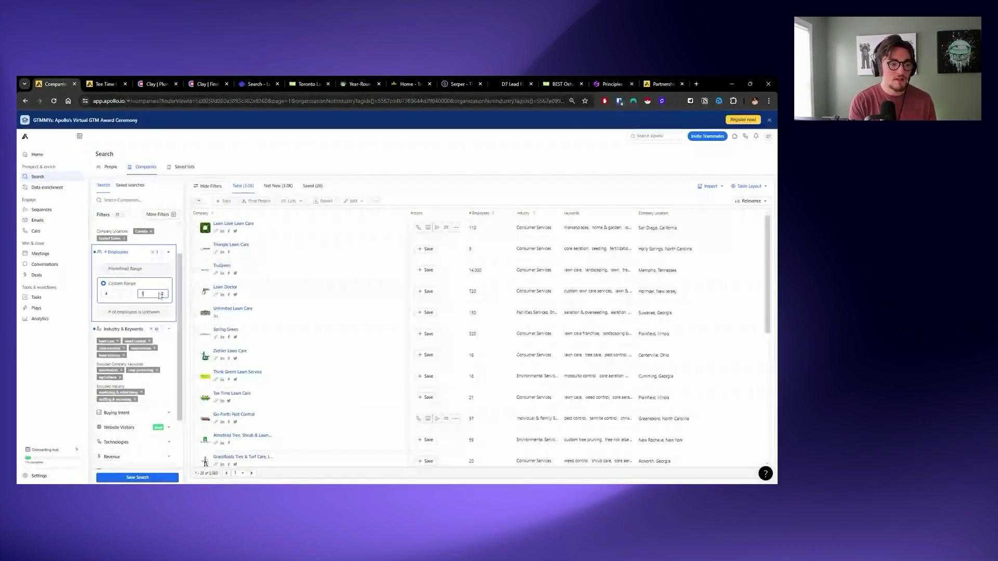
type("100")
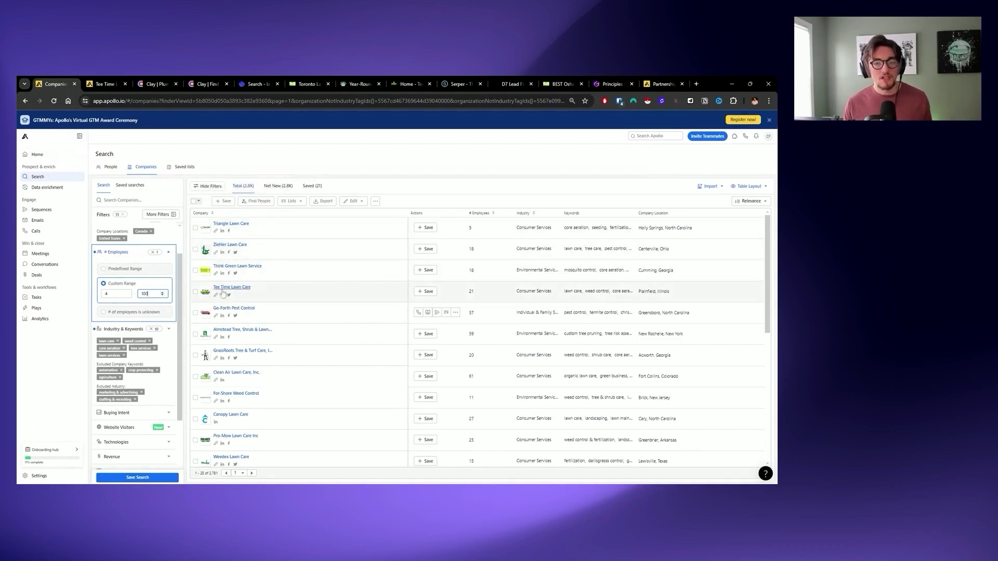
left_click(199, 201)
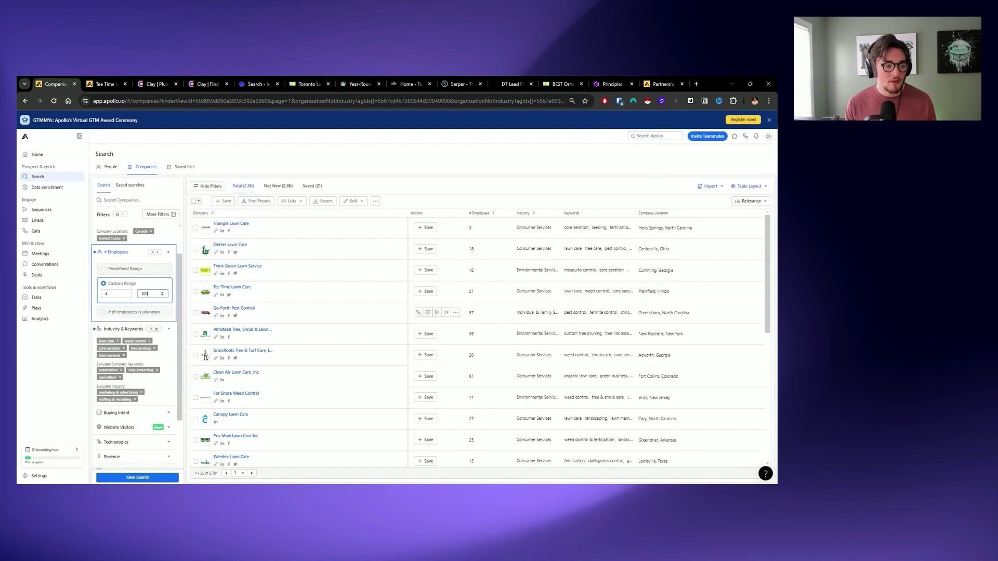
left_click(125, 295)
type("3")
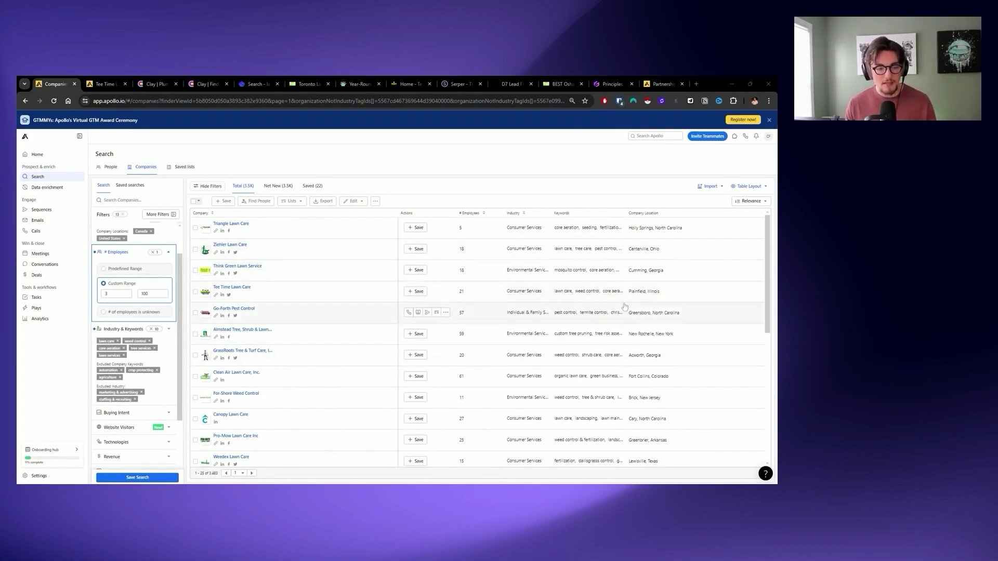
scroll(584, 283, "down", 1)
scroll(583, 282, "up", 1)
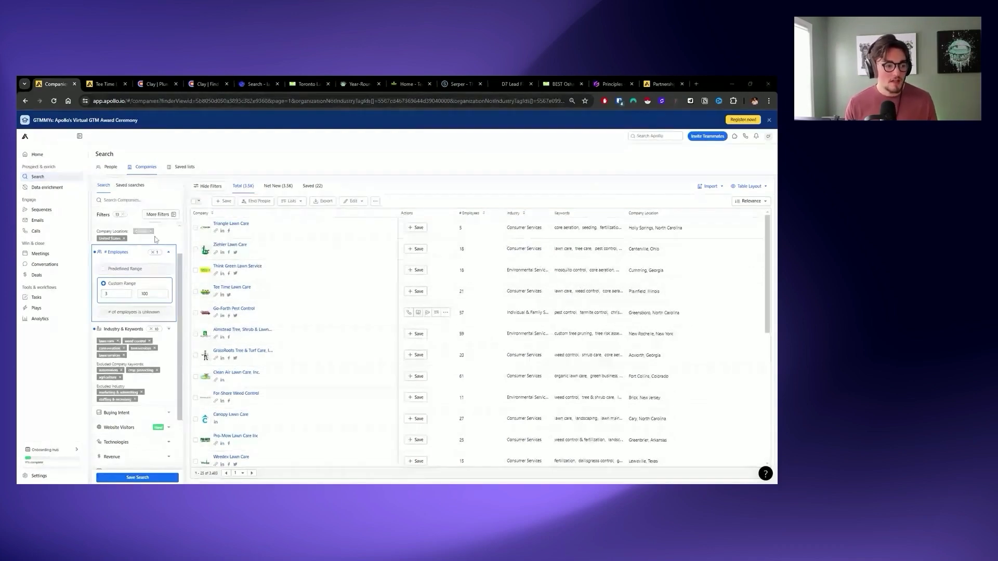
scroll(156, 280, "up", 1)
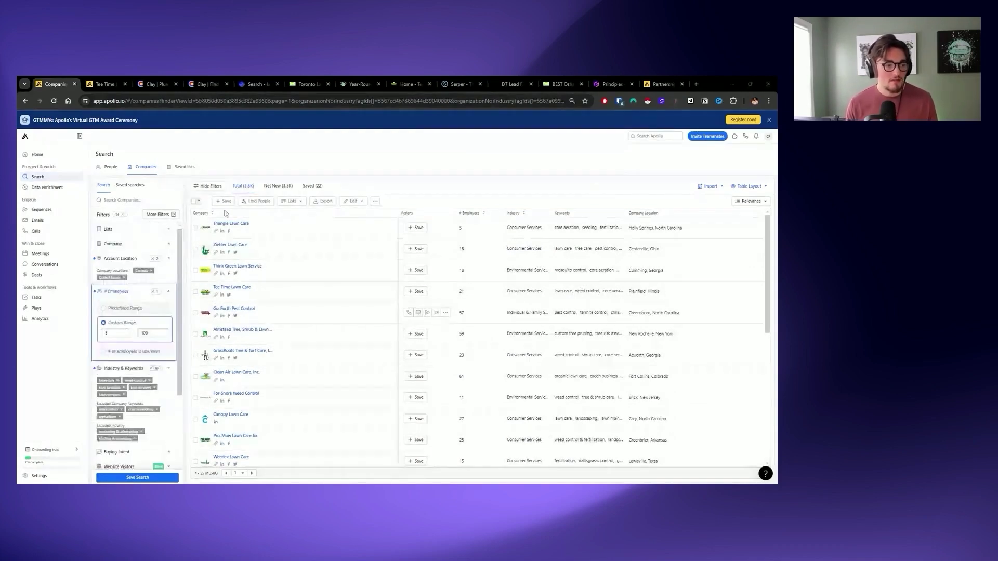
Step: Select all 3,483 matching companies and find the people at them
left_click(198, 201)
left_click(209, 227)
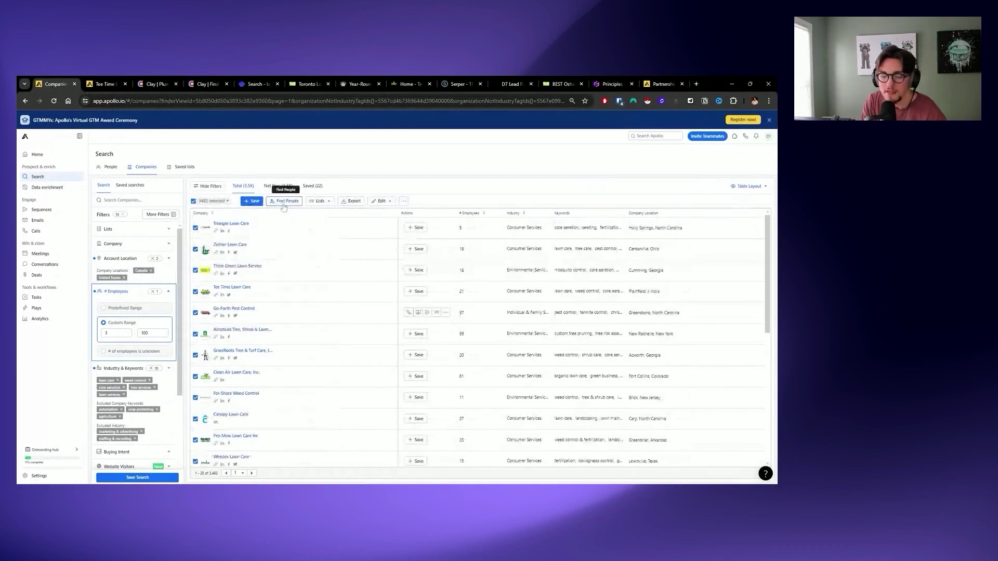
left_click(284, 205)
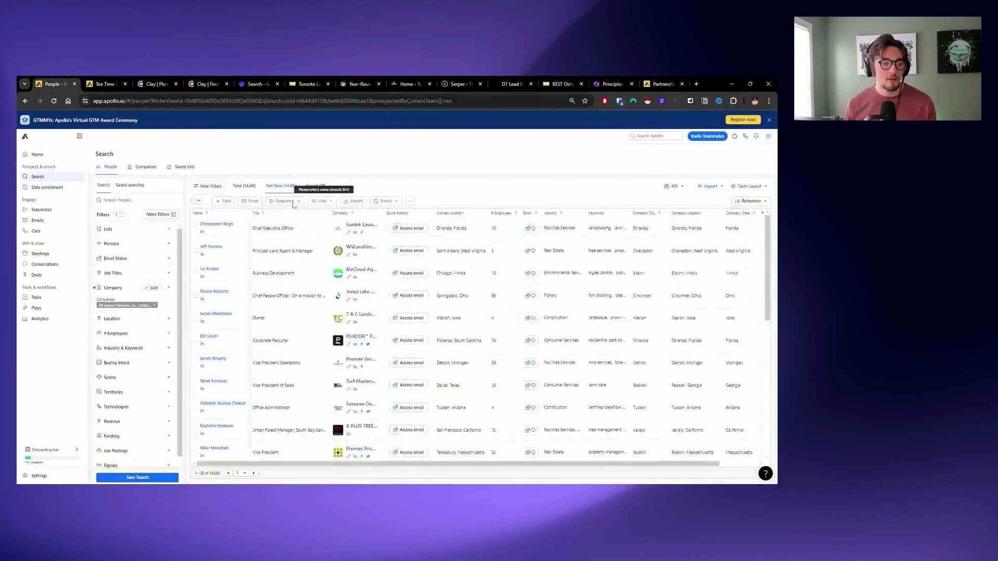
Step: Limit Email Status to Likely to engage, Verified and Unverified contacts
left_click(124, 259)
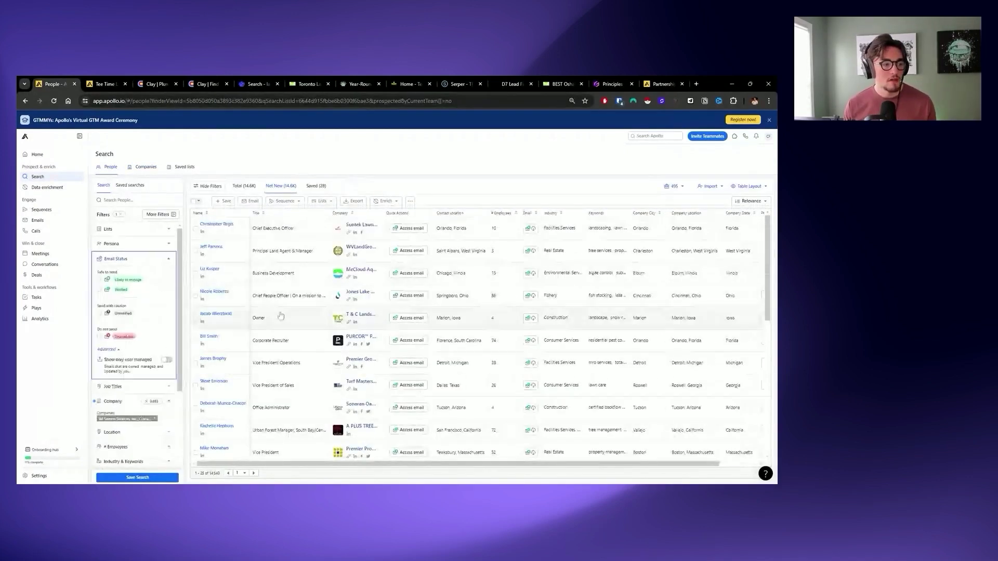
left_click(100, 281)
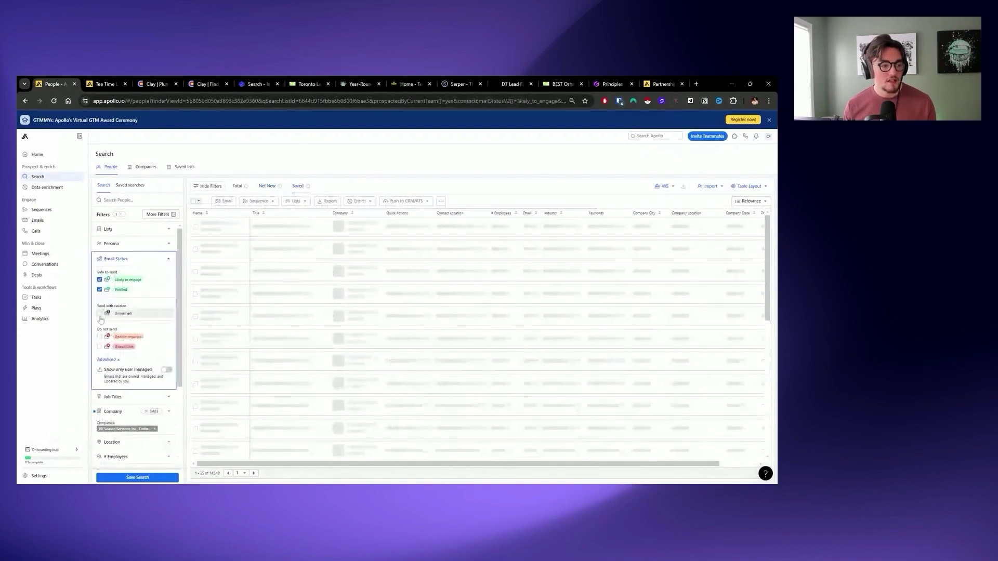
left_click(100, 314)
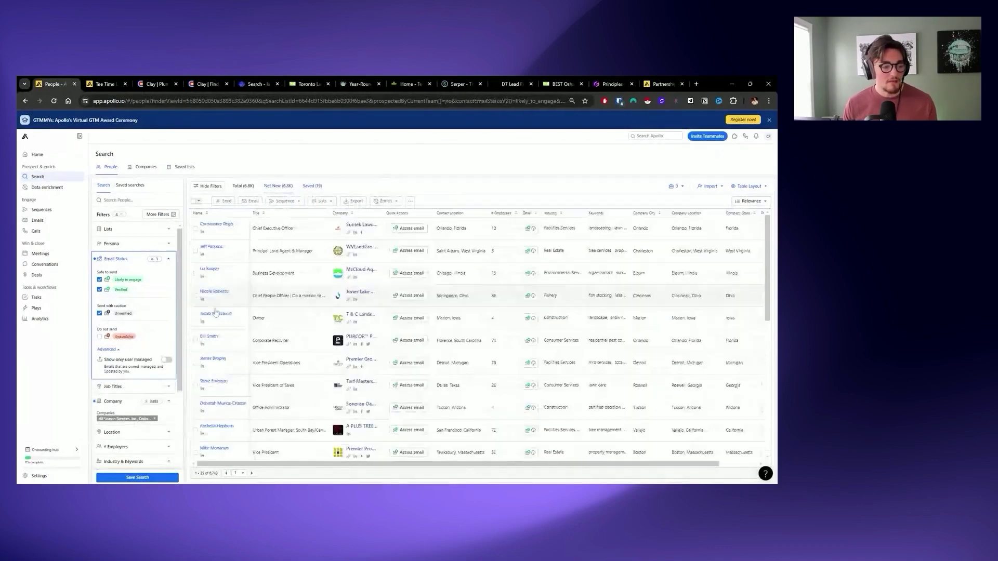
scroll(140, 298, "down", 3)
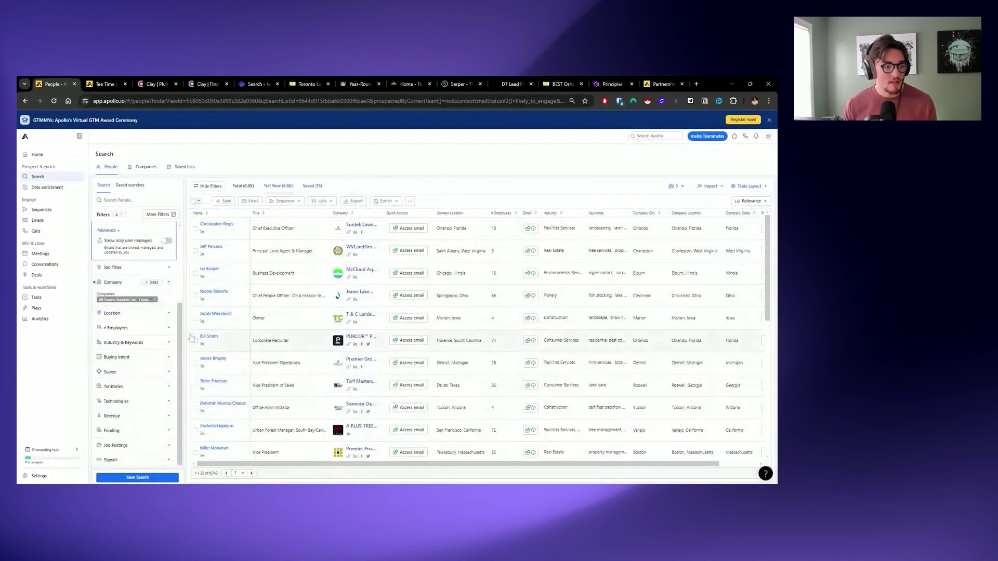
scroll(177, 327, "up", 1)
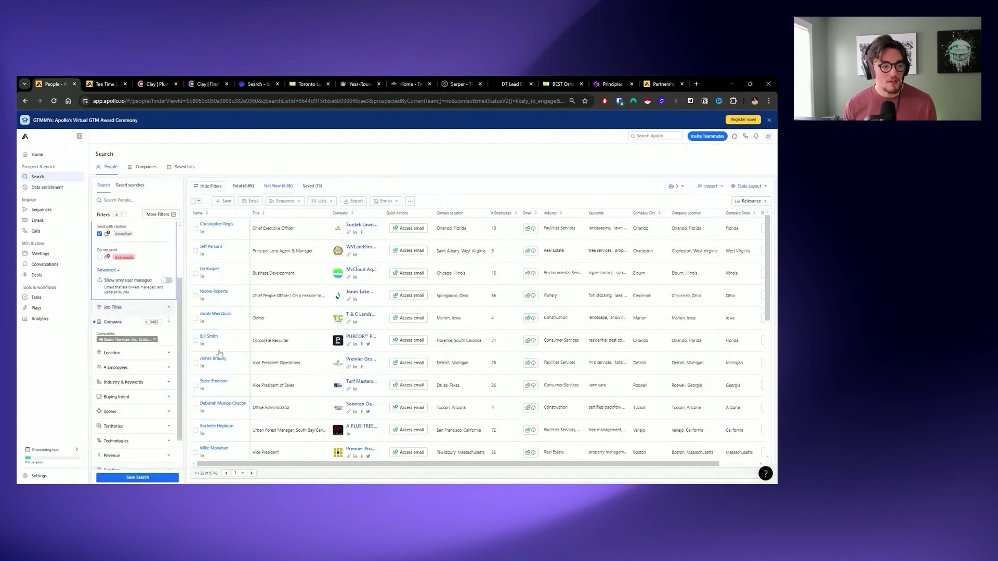
left_click(167, 308)
scroll(163, 288, "up", 1)
left_click(112, 244)
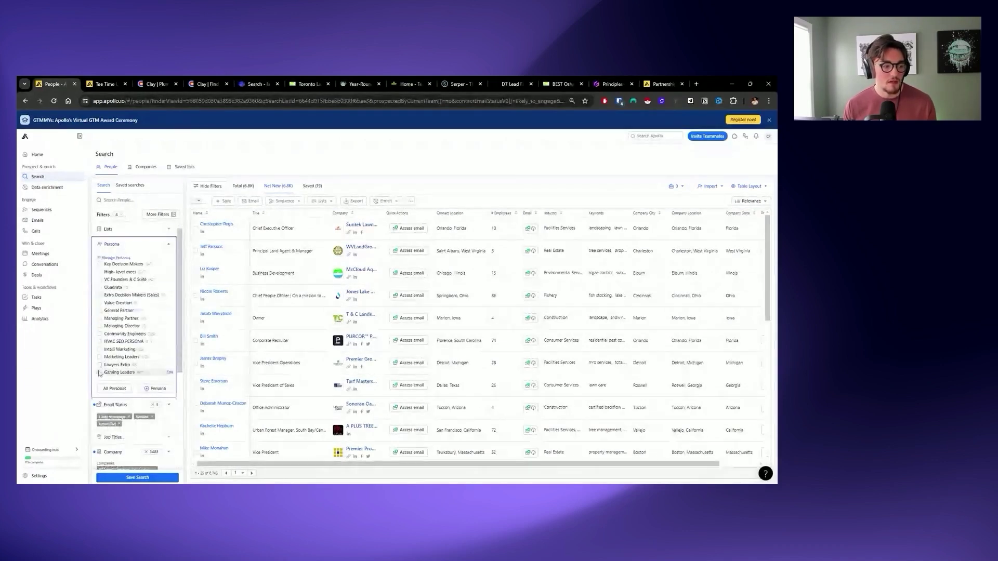
Step: Check HVAC SEO PERSONA in the Persona filter list
left_click(99, 341)
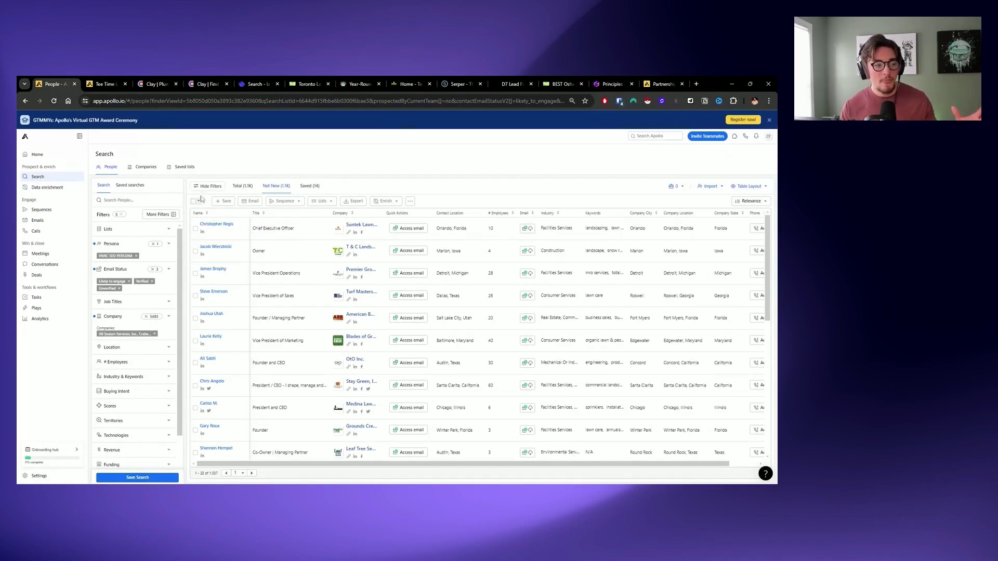
left_click(198, 201)
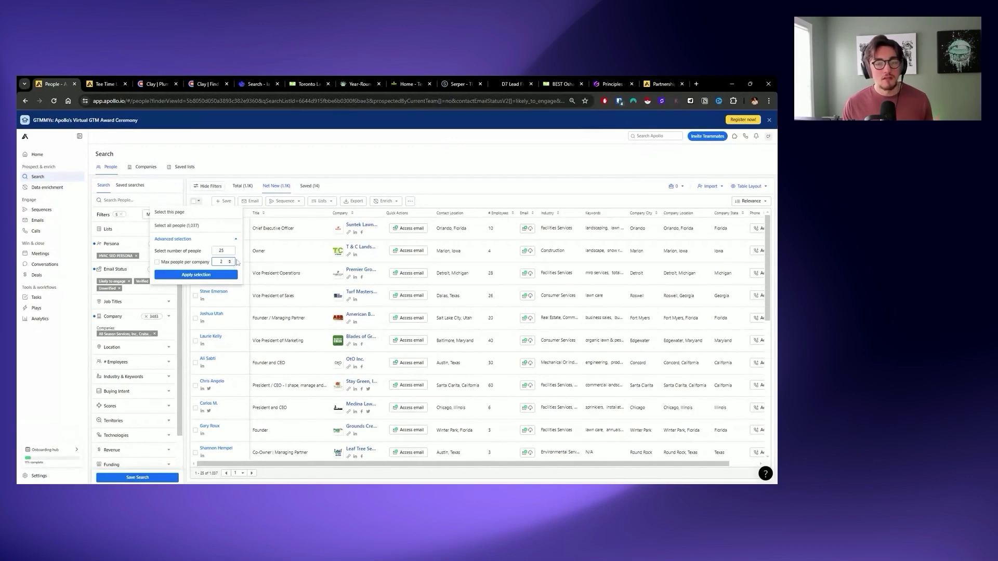
left_click(229, 261)
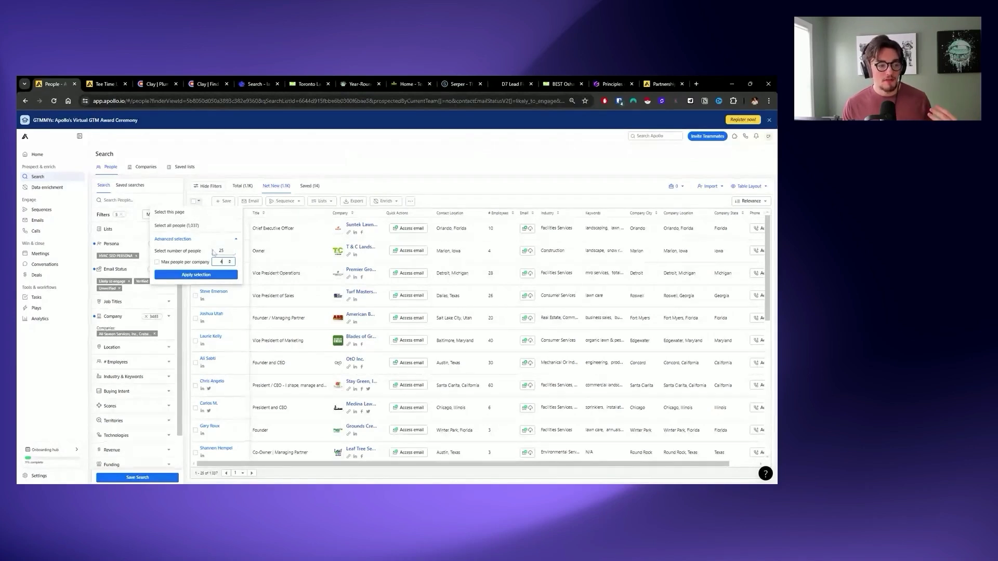
left_click(474, 173)
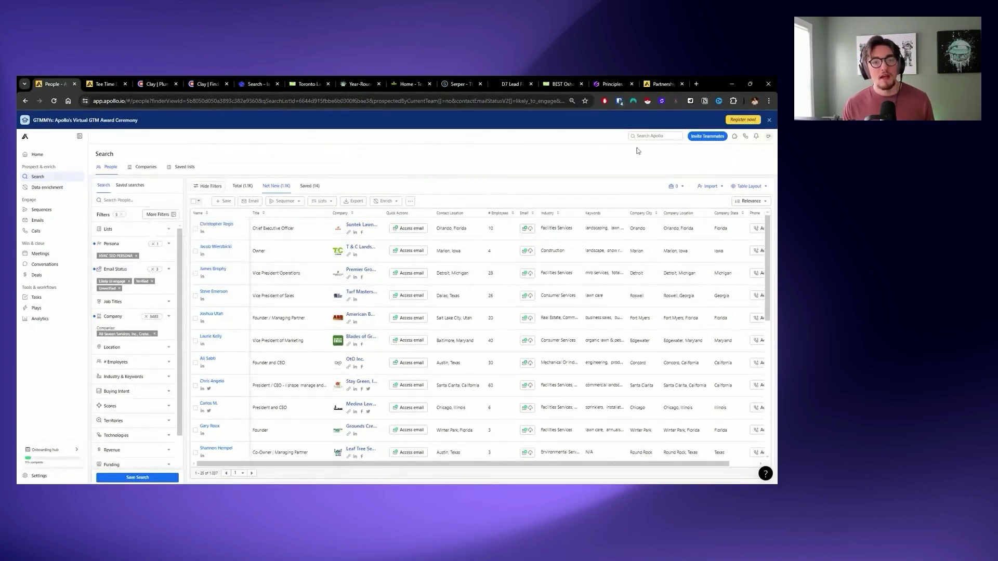
Step: Start a screen capture of the 1,037-contact people results table
left_click(647, 101)
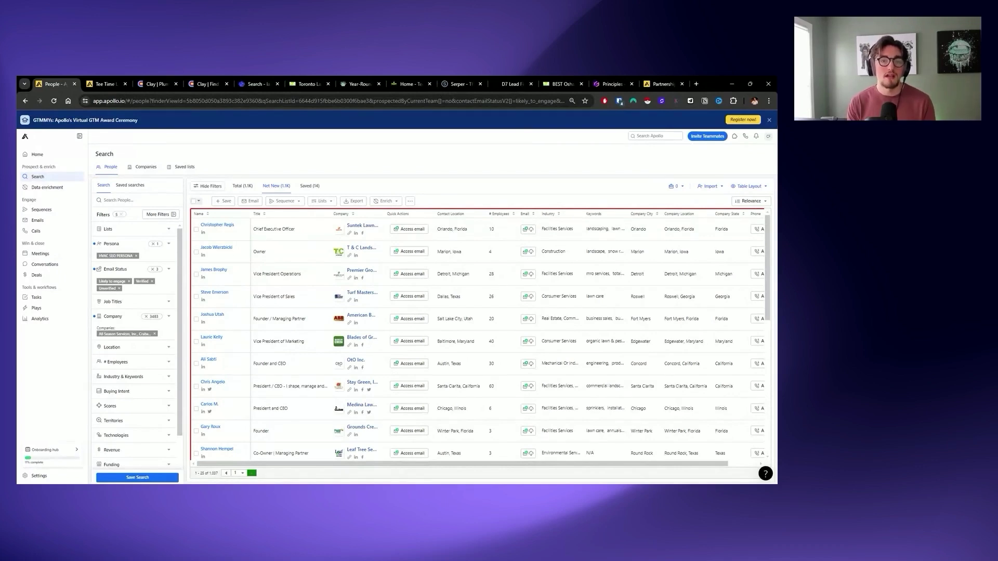
Step: Switch to the Partnership tab and highlight the 80%-off startup discount offer text
left_click(658, 85)
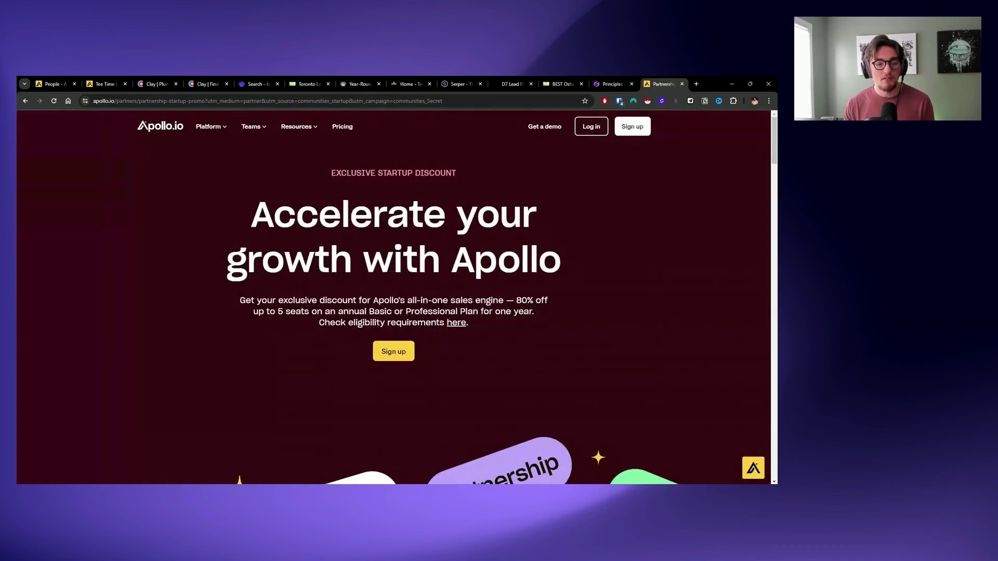
left_click_drag(246, 220, 643, 364)
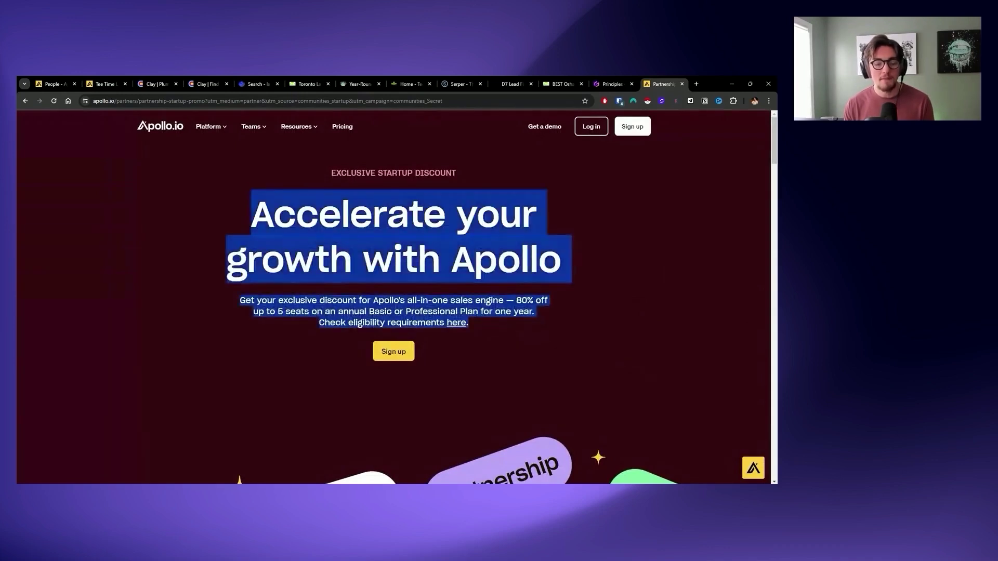
left_click(488, 177)
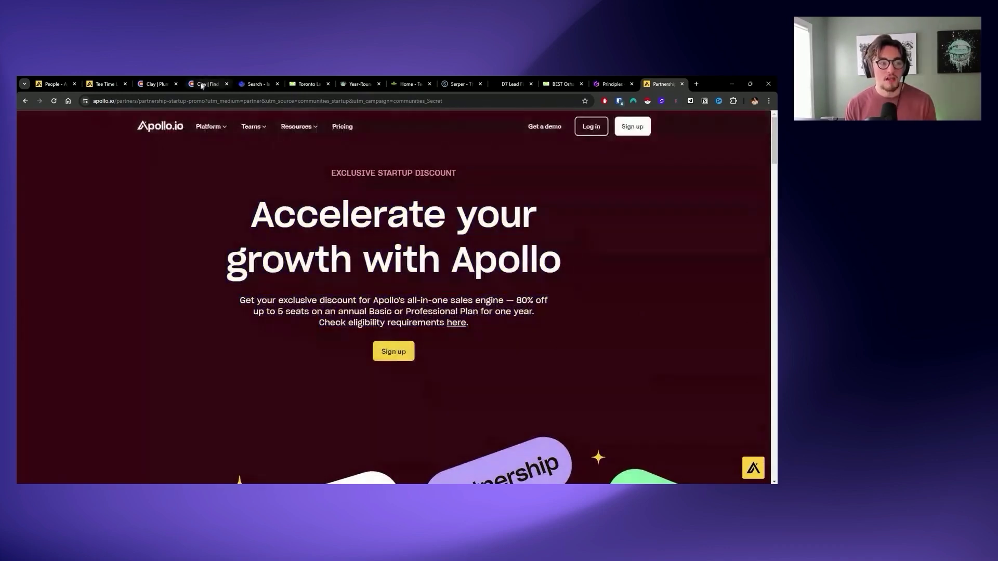